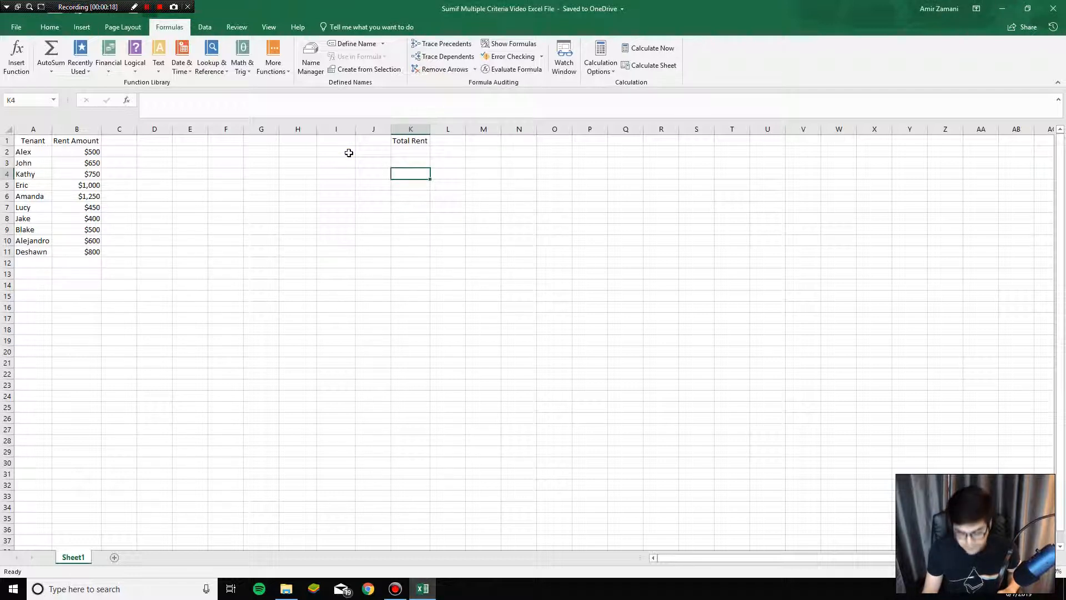
left_click(349, 153)
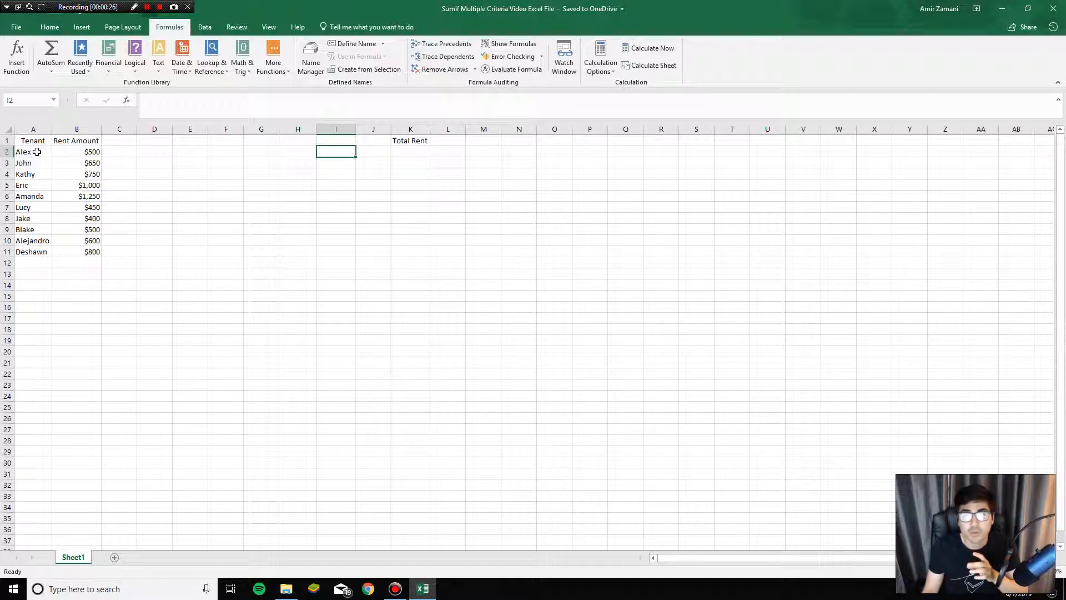
left_click_drag(37, 151, 70, 248)
left_click(327, 156)
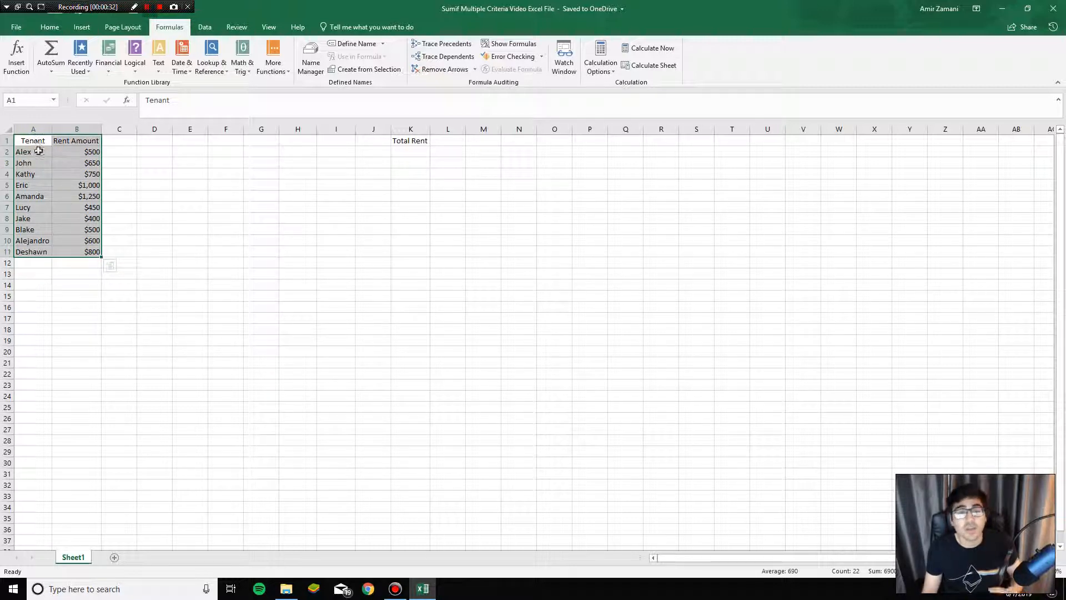
left_click_drag(69, 152, 92, 252)
left_click(119, 207)
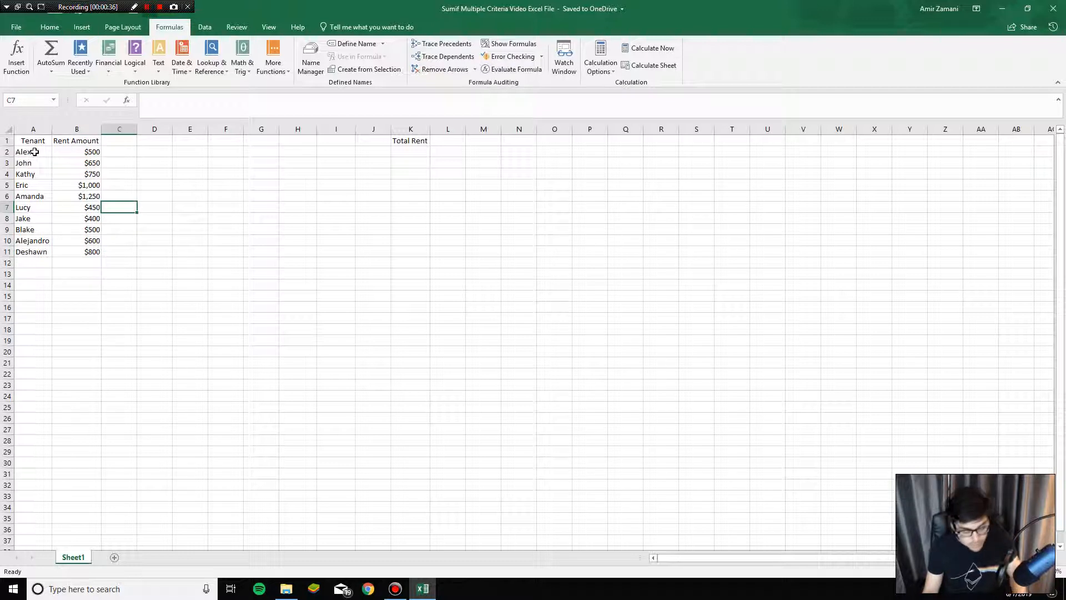
Step: Copy the tenant names in A2 and A4 into cells I2 and I3
left_click(34, 152)
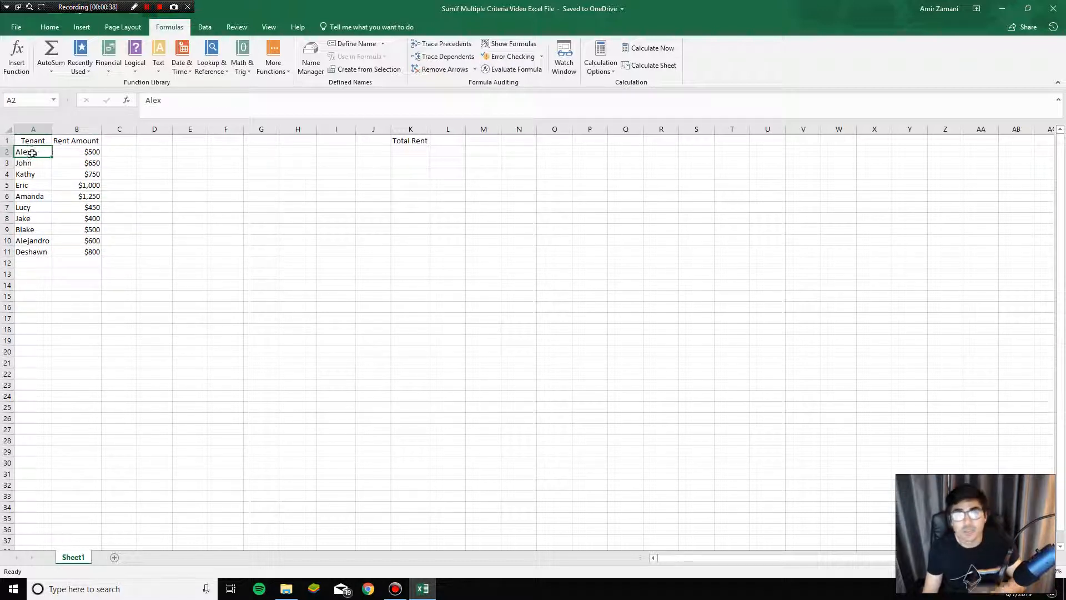
key("ctrl+c")
left_click(338, 153)
key("ctrl+v")
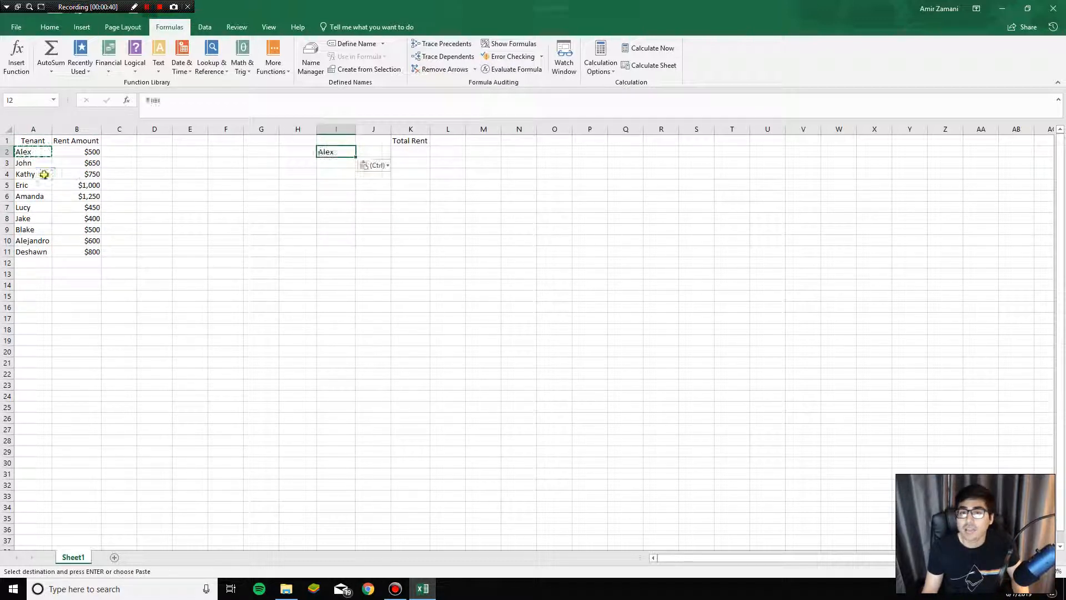
left_click(42, 173)
key("ctrl+c")
left_click(333, 163)
key("ctrl+v")
Step: Copy the tenant names in A6, A8 and A10 into cells I4, I5 and I6
left_click(39, 196)
key("ctrl+c")
left_click(336, 174)
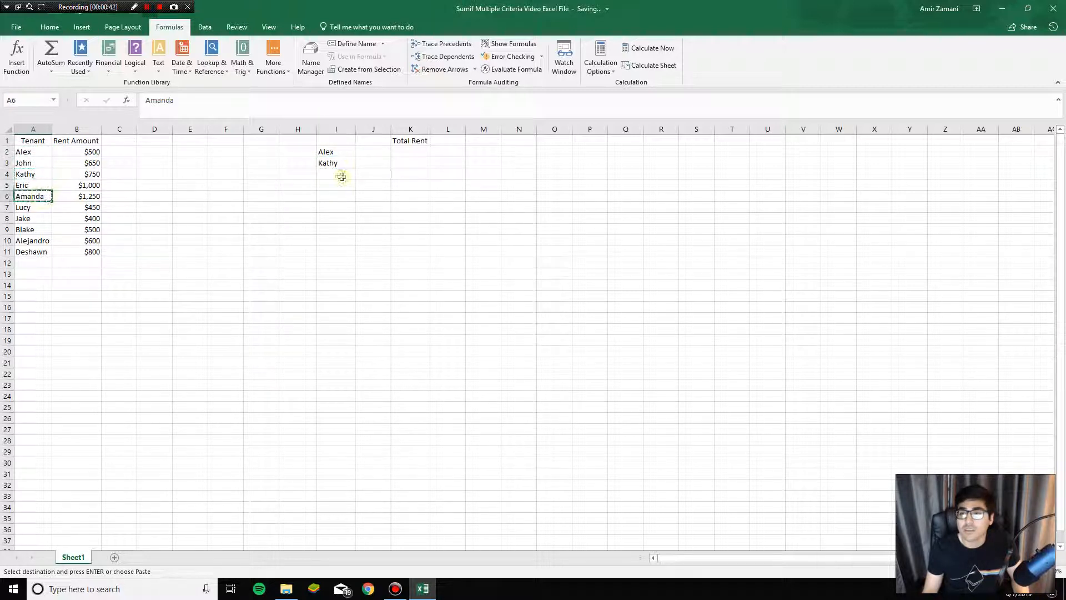
key("ctrl+v")
left_click(28, 218)
key("ctrl+c")
left_click(331, 186)
key("ctrl+v")
left_click(33, 240)
key("ctrl+c")
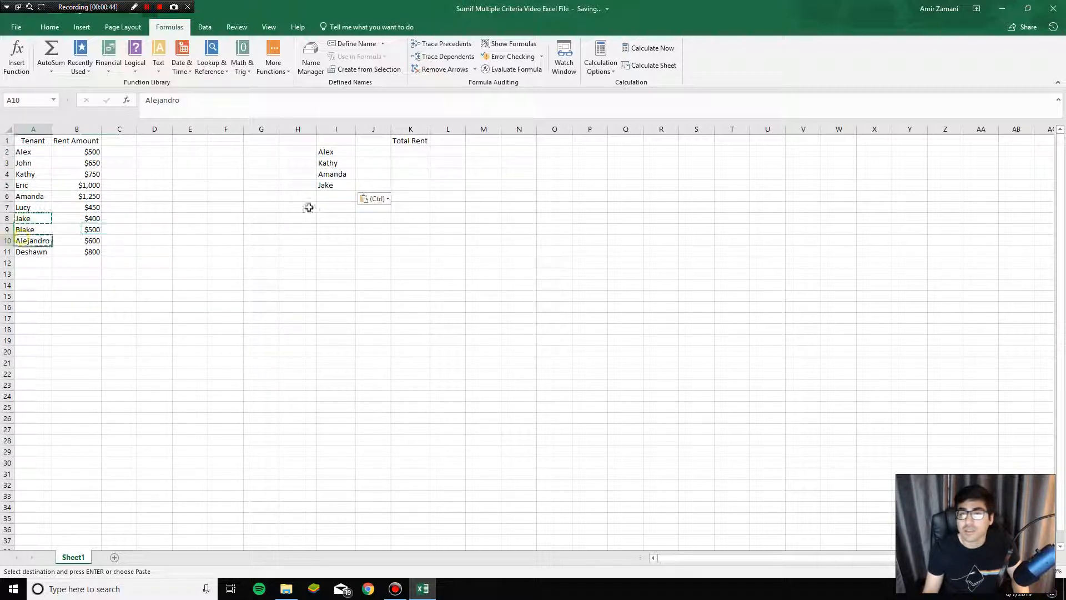
left_click(335, 196)
key("ctrl+v")
Step: Move the Total Rent heading from K1 to L1
left_click(358, 152)
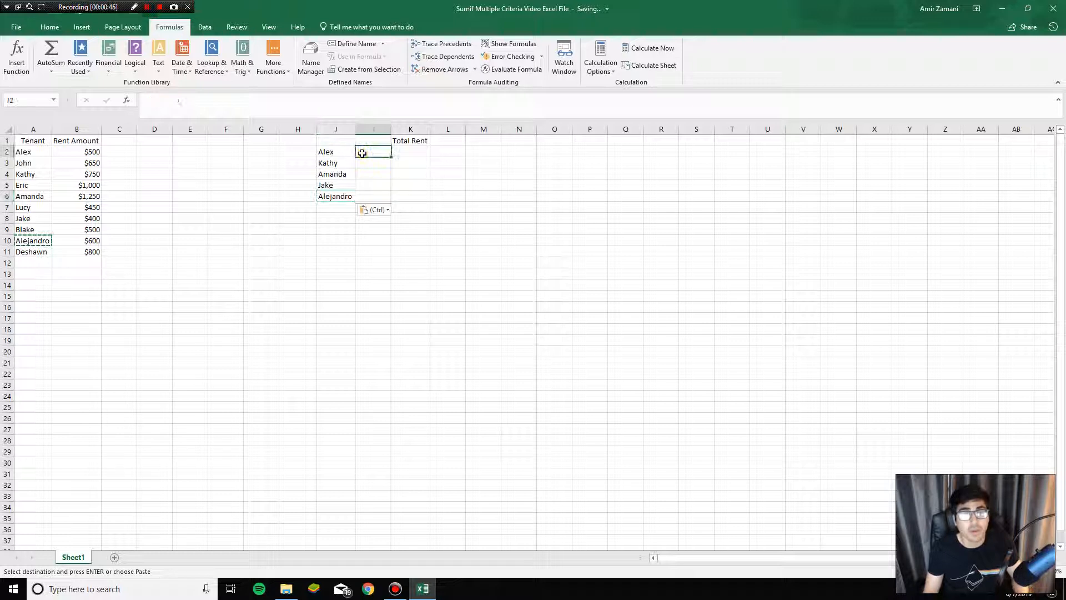
left_click(411, 140)
left_click_drag(429, 141, 447, 141)
Step: Enter =VLOOKUP(I2,A:B,2,FALSE) in J2 to look up the first listed tenant's rent
left_click(374, 153)
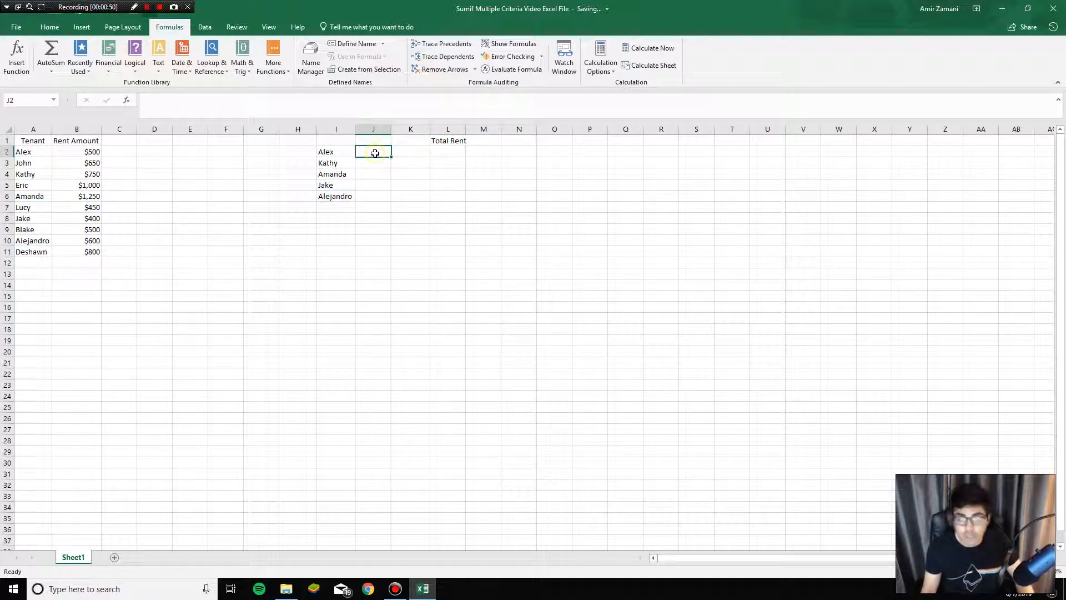
type("=vlookup(")
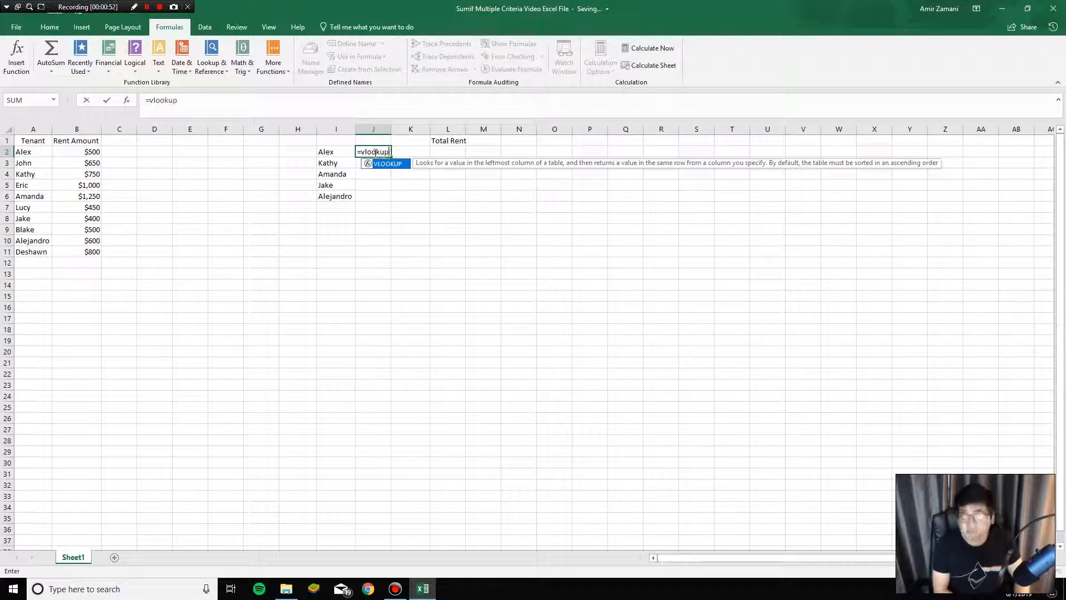
left_click(331, 152)
type(",")
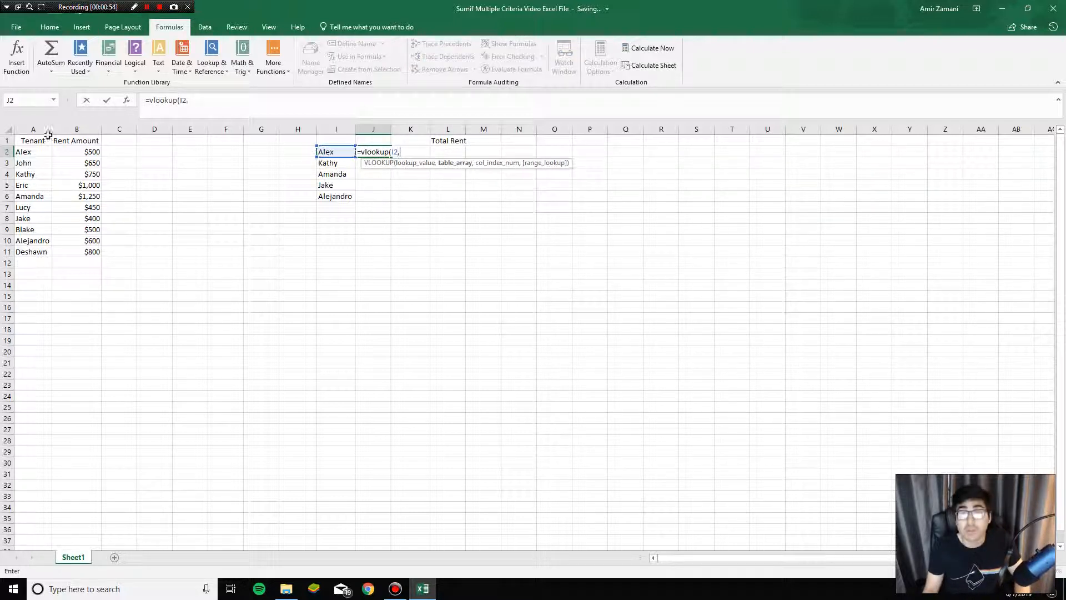
left_click_drag(46, 129, 61, 123)
type(",2,")
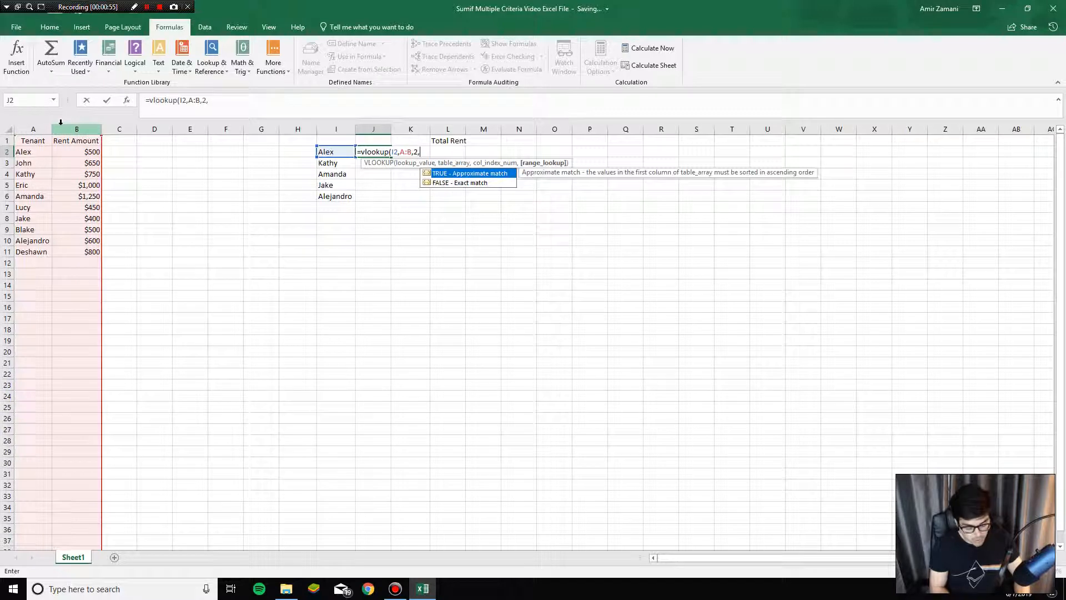
type("false)")
key("Return")
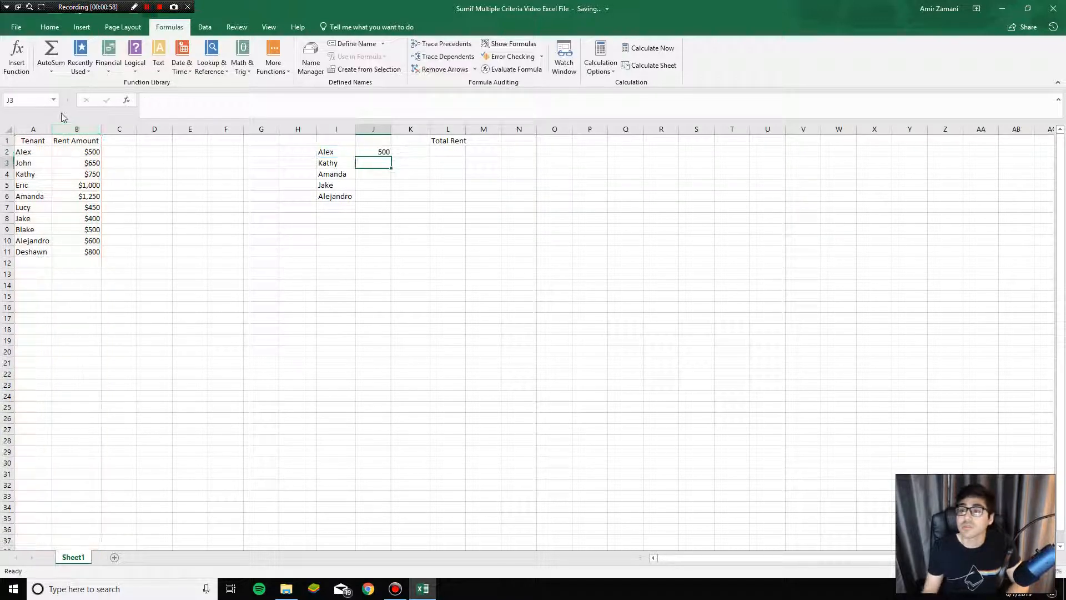
Step: Fill the lookup formula in J2 down to J6 and total J2:J6 with a SUM in J7
key("Up")
left_click_drag(390, 157, 383, 197)
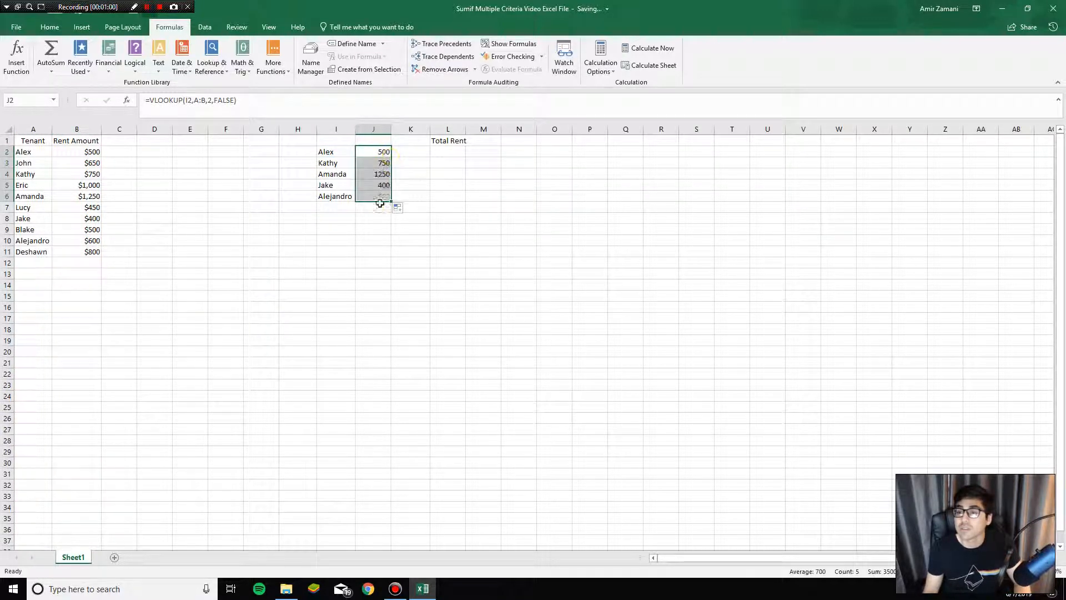
left_click(379, 207)
key("alt+equal")
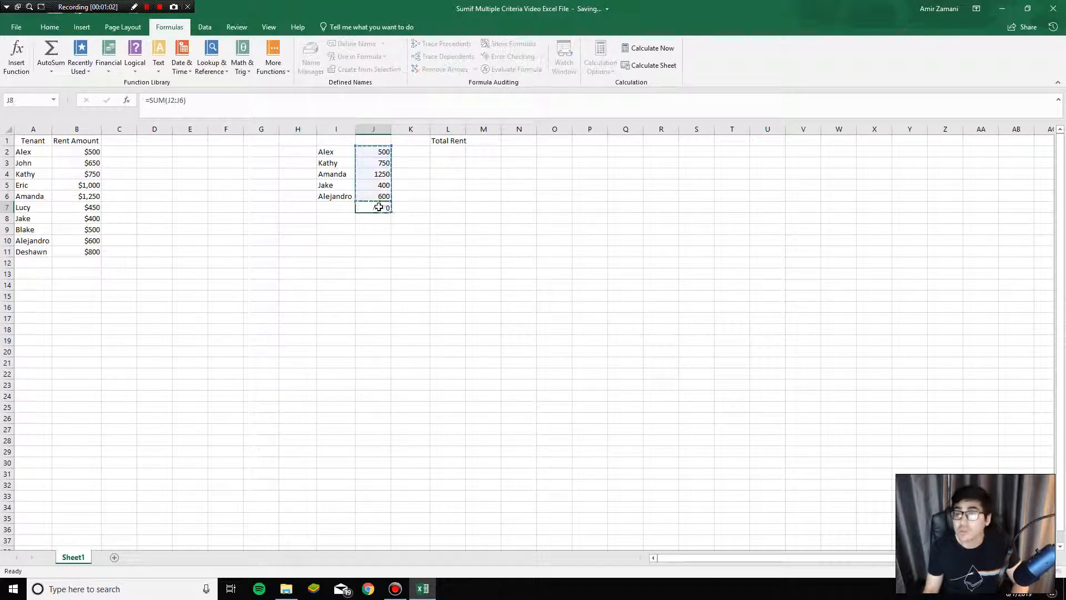
key("alt+equal")
left_click(381, 151)
left_click_drag(43, 151, 92, 152)
left_click_drag(40, 174, 95, 173)
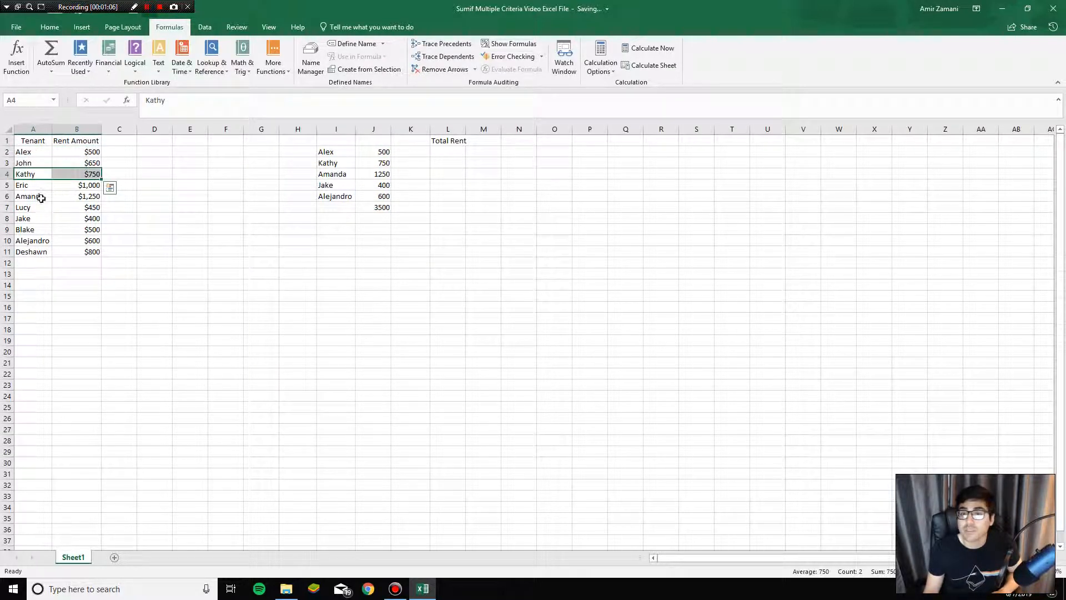
left_click(368, 175)
left_click(377, 209)
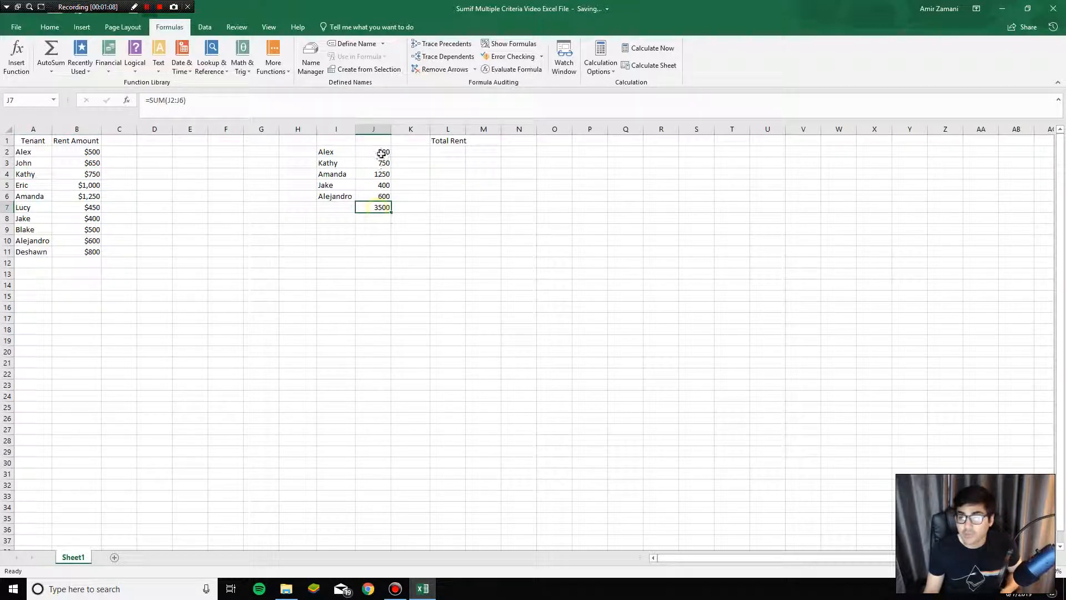
Step: Format the looked-up rents and their total in J2:J7 as Currency without decimals
left_click_drag(380, 152, 380, 207)
left_click(50, 26)
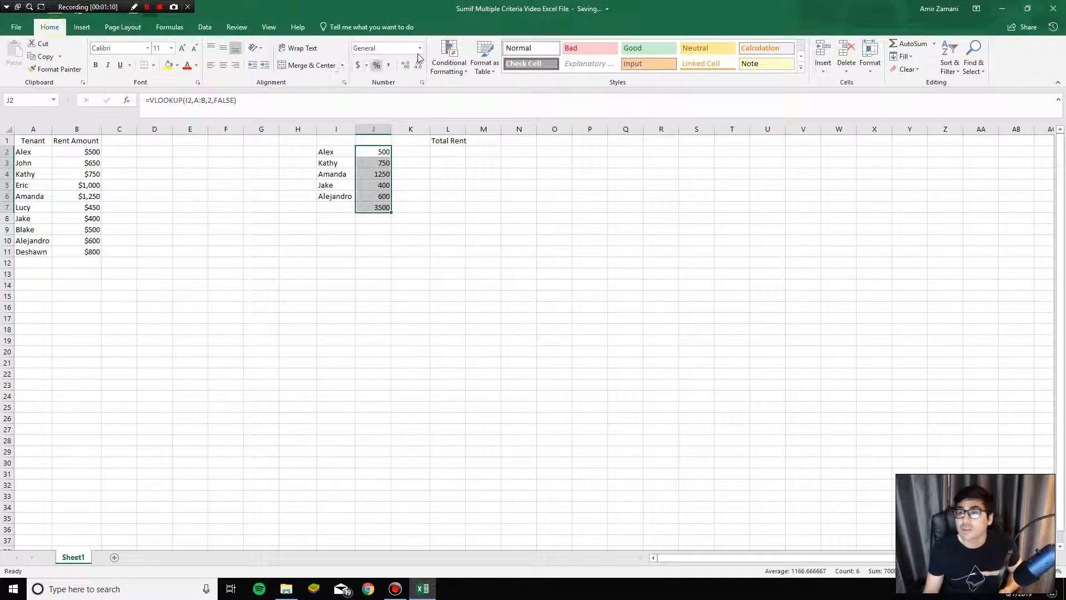
left_click(420, 48)
left_click(388, 110)
left_click(418, 65)
left_click(418, 65)
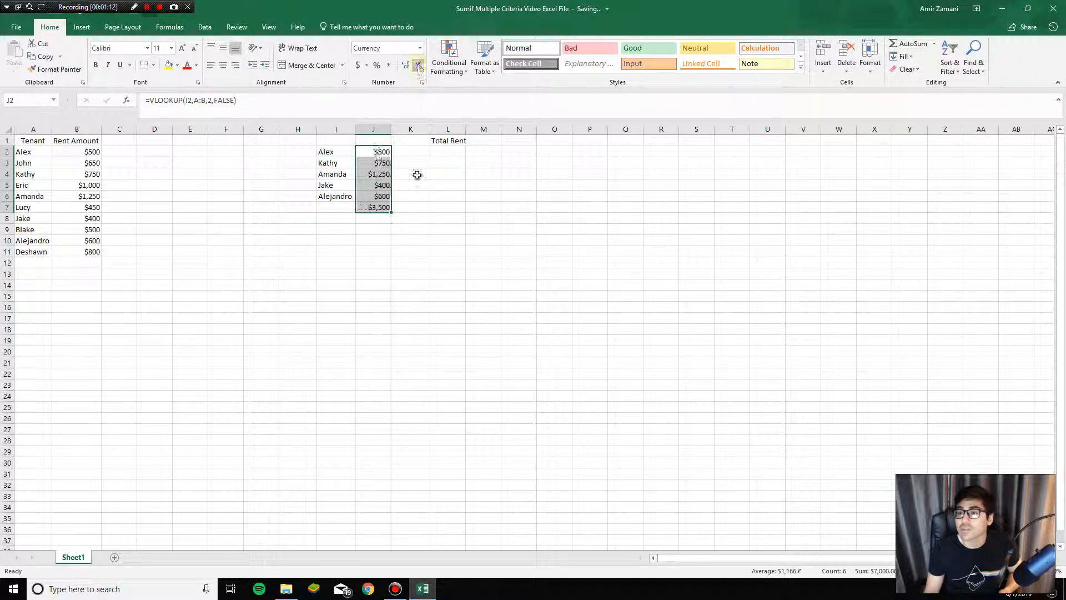
left_click(413, 173)
left_click(373, 207)
left_click(381, 153)
left_click_drag(377, 189, 377, 207)
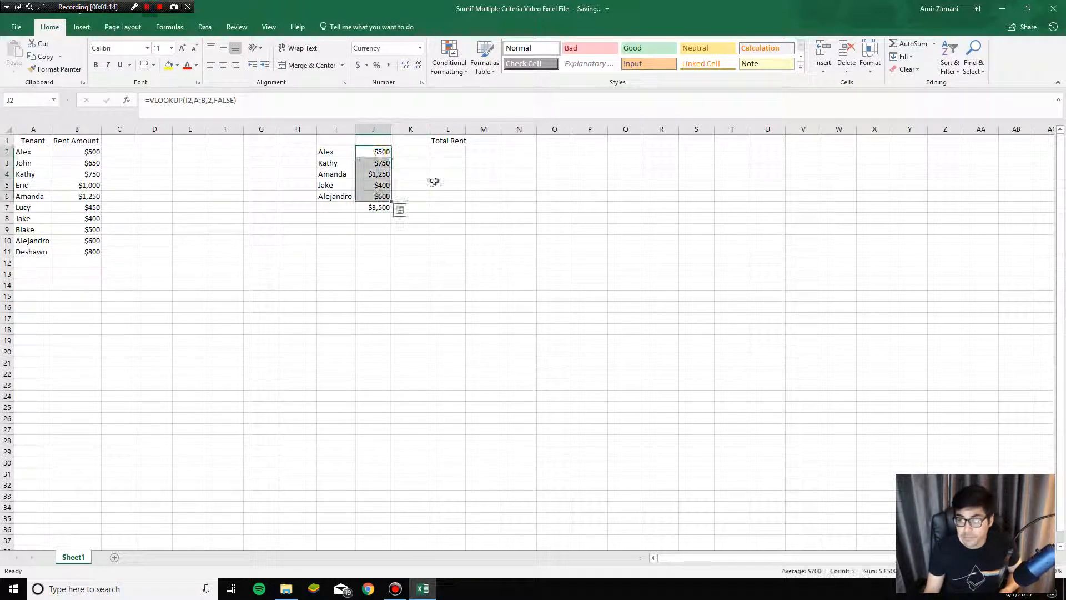
left_click(431, 185)
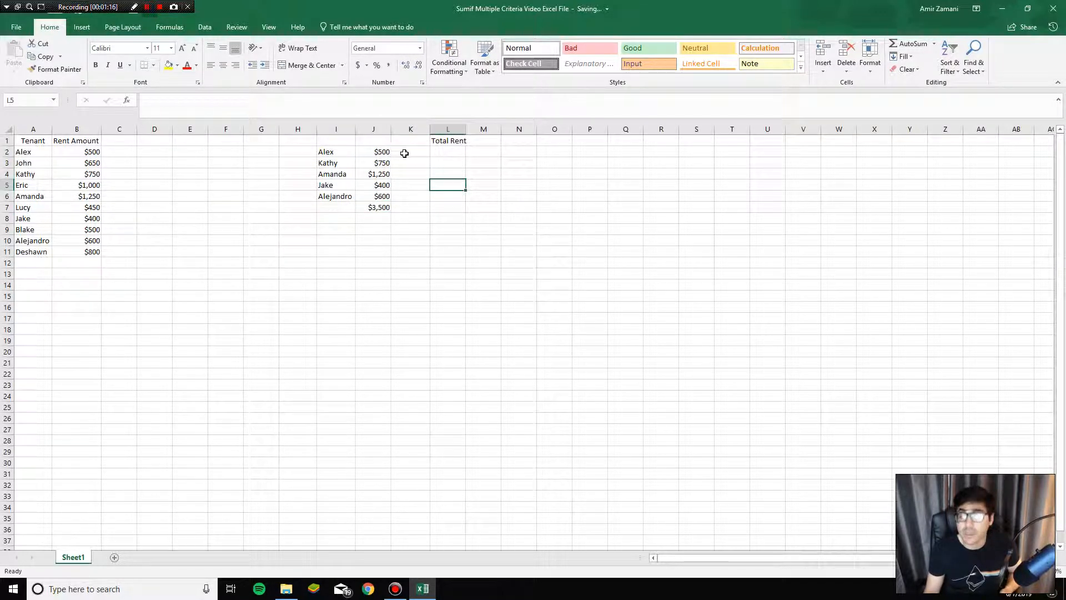
left_click(383, 208)
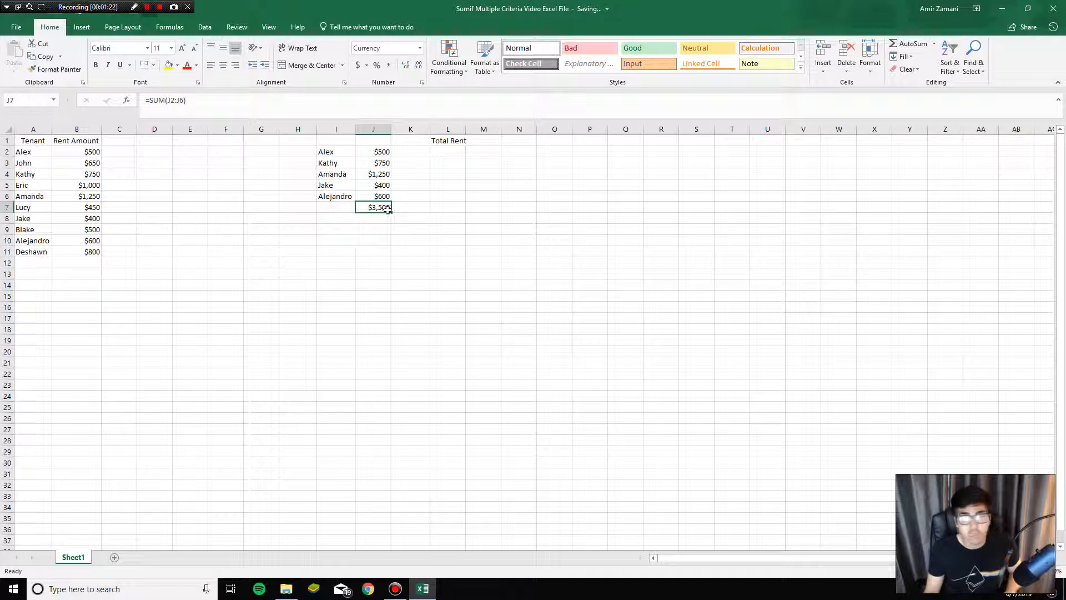
Step: Enter =SUMIF(A:A,I2,B:B) in L2 under Total Rent to sum the rent of the tenant in I2
left_click(445, 151)
type("=sumif(")
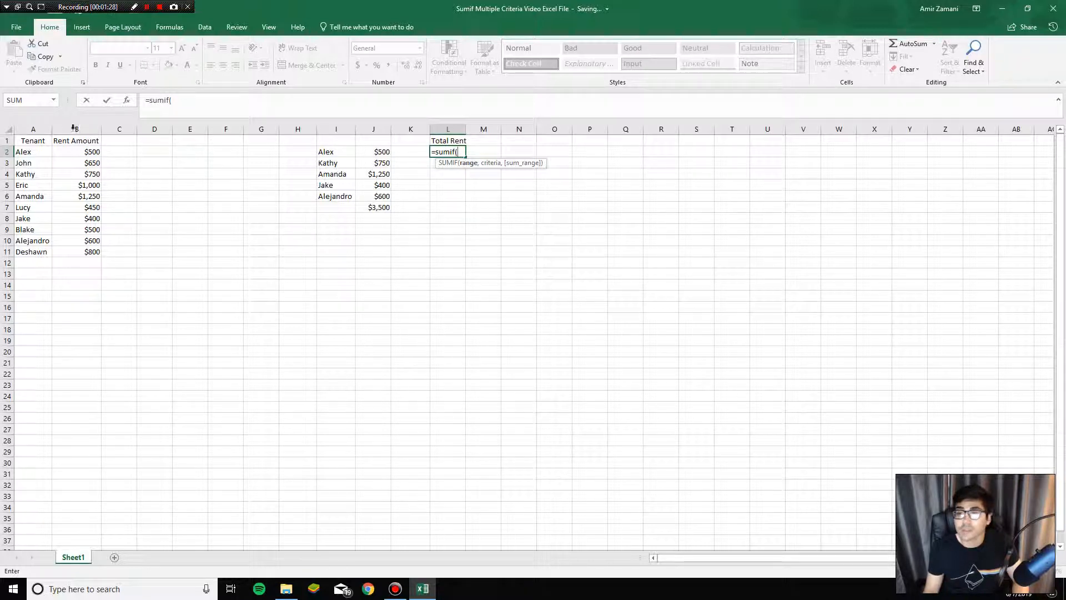
left_click(39, 129)
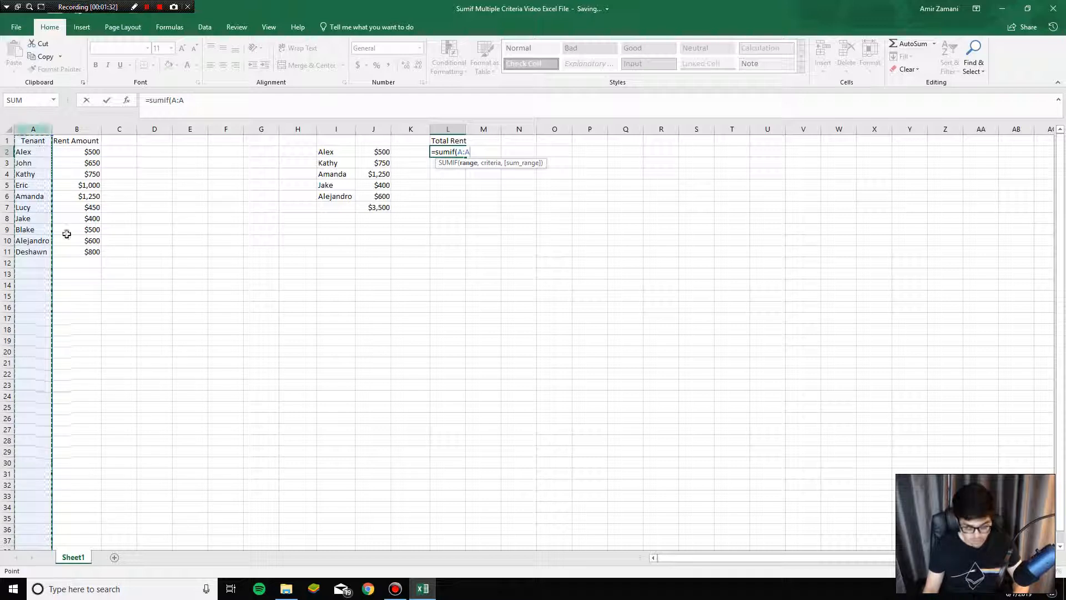
type(",")
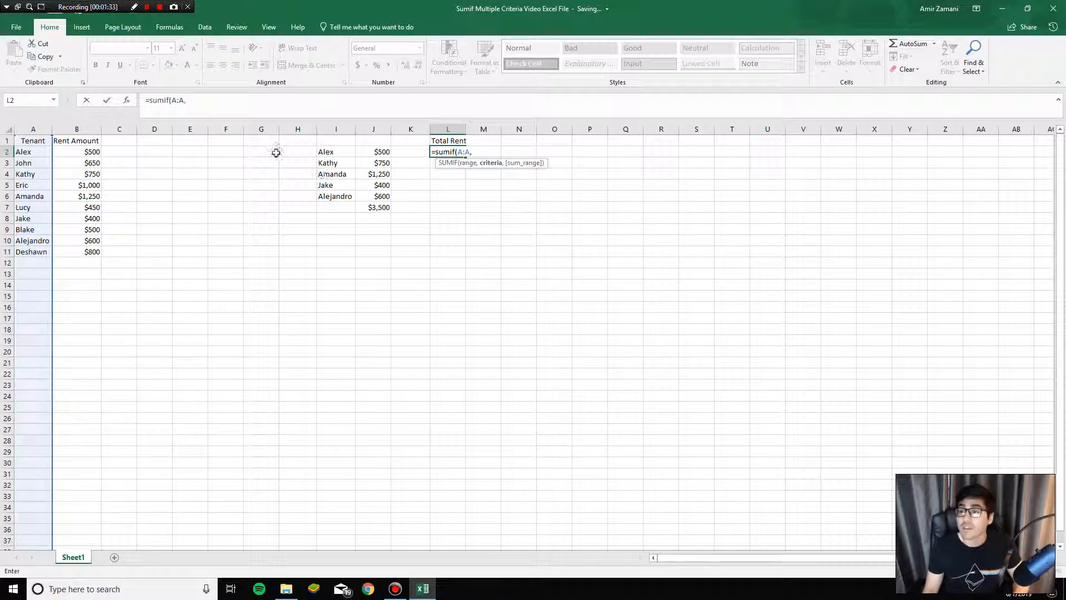
left_click(333, 151)
type(",")
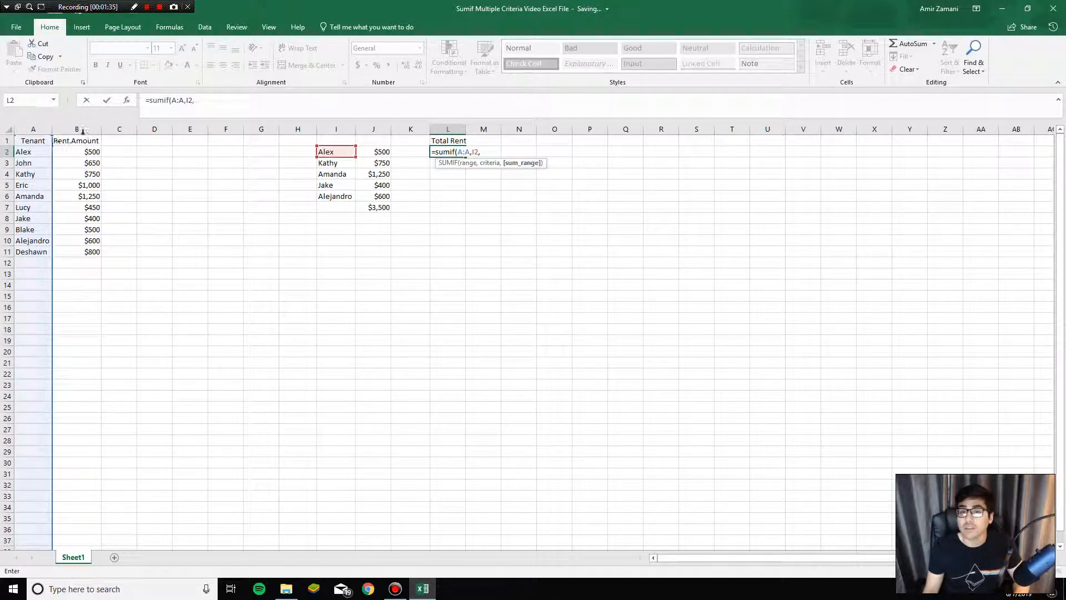
left_click(82, 131)
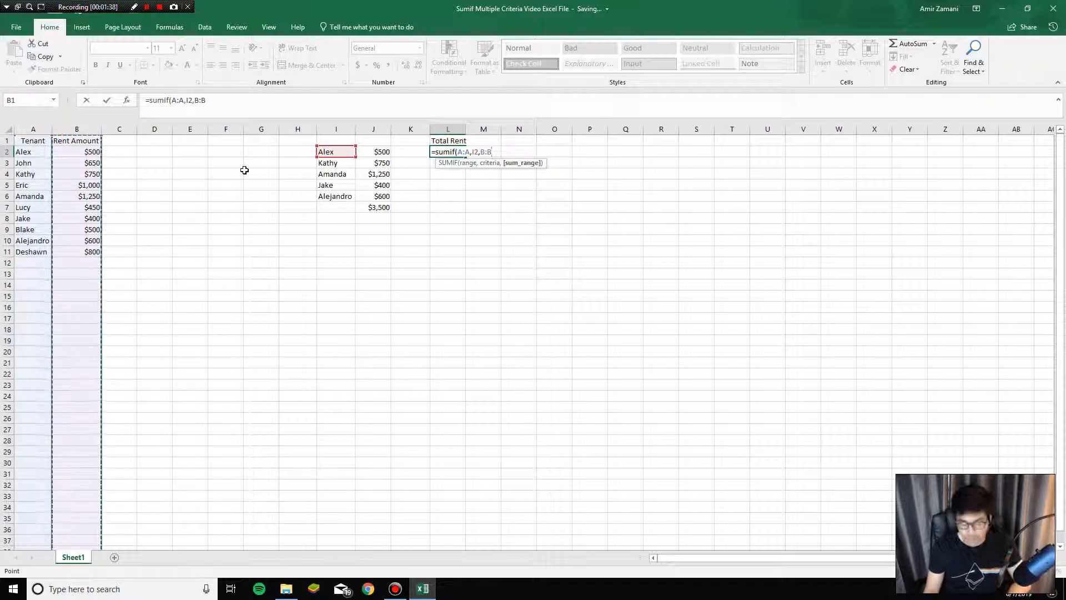
key("Return")
key("Up")
left_click(331, 151)
left_click(454, 152)
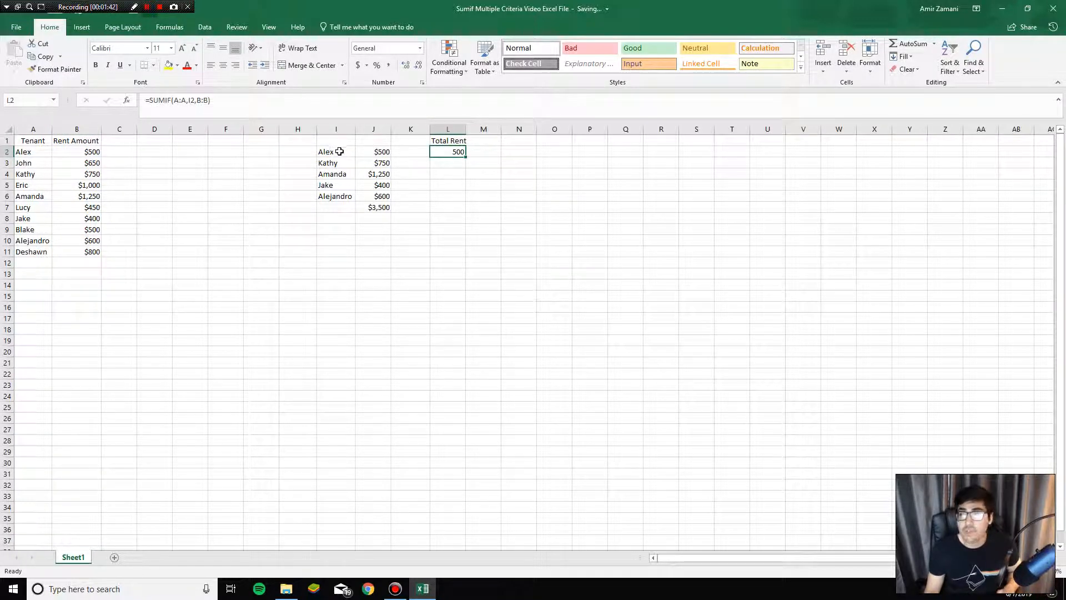
Step: Try to add I3, I4 and I5 as further criteria after I2 in the SUMIF formula in L2
double_click(445, 152)
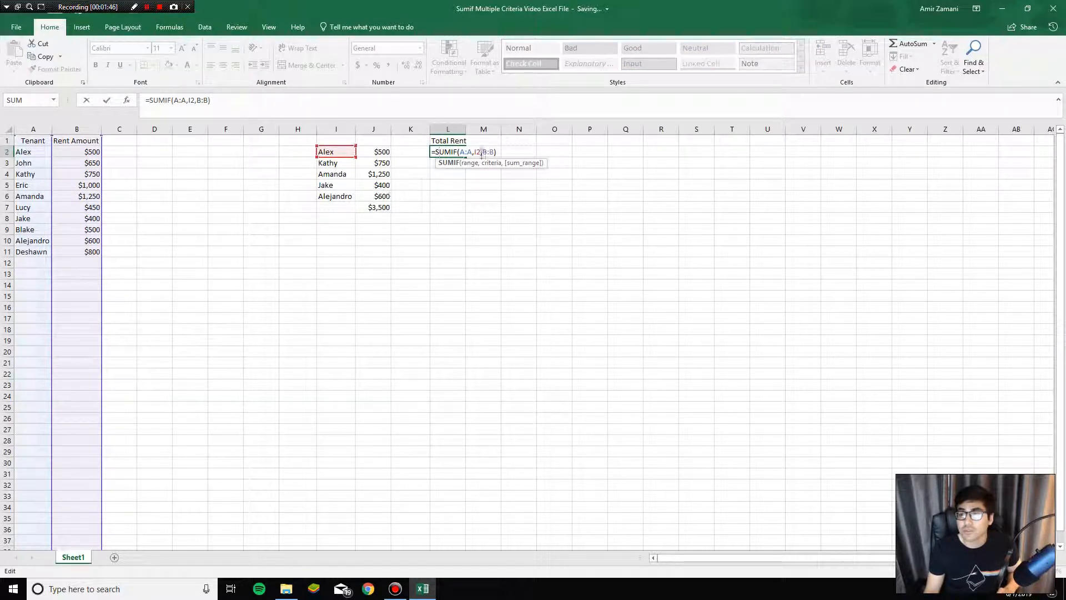
left_click(478, 153)
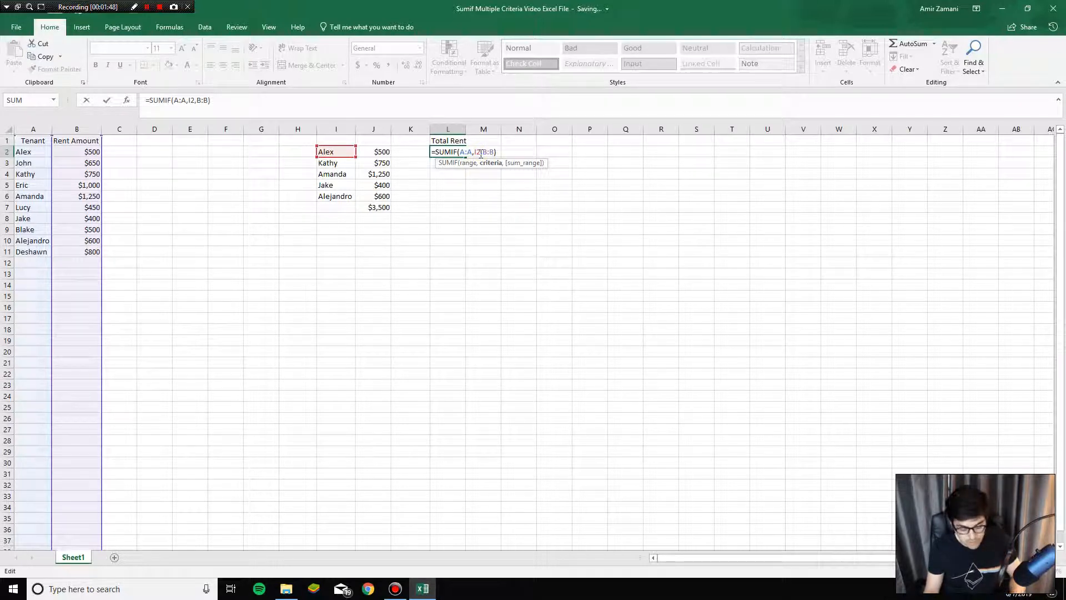
left_click(338, 163, "ctrl")
left_click(340, 175, "ctrl")
left_click(340, 182, "ctrl")
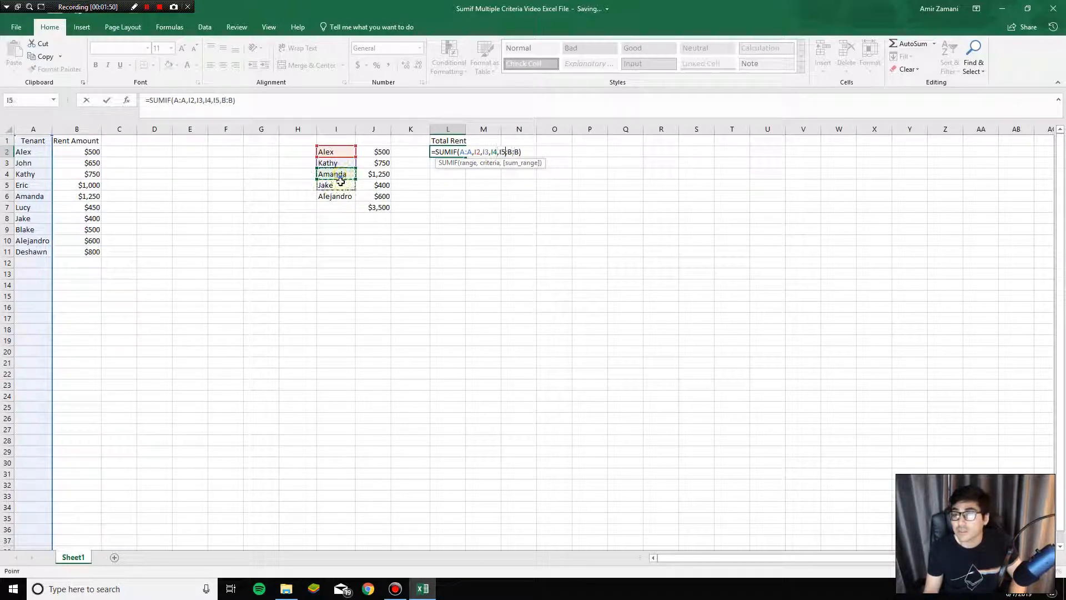
key("Return")
key("Return")
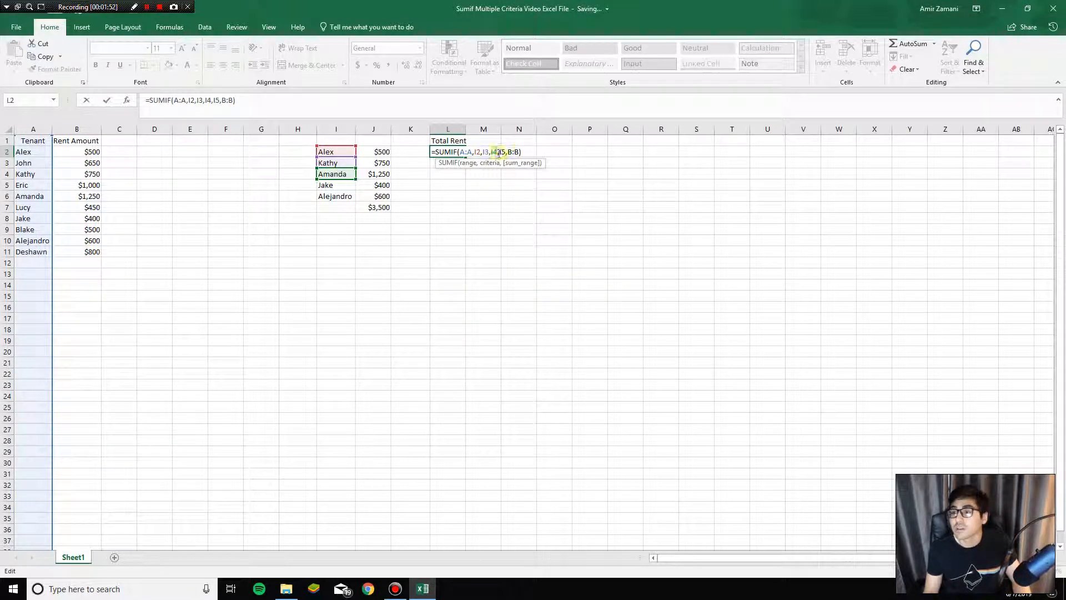
key("Escape")
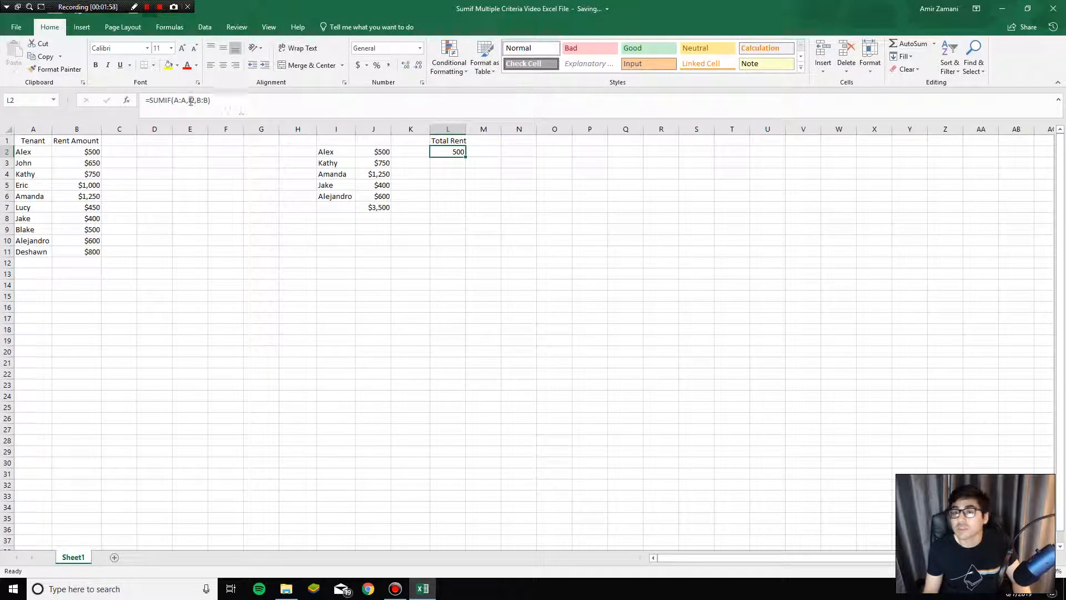
Step: Try OR(I2,I3,I4,I5,I6) as the criteria of the SUMIF formula in L2, and undo it
left_click(190, 101)
type("or(I2")
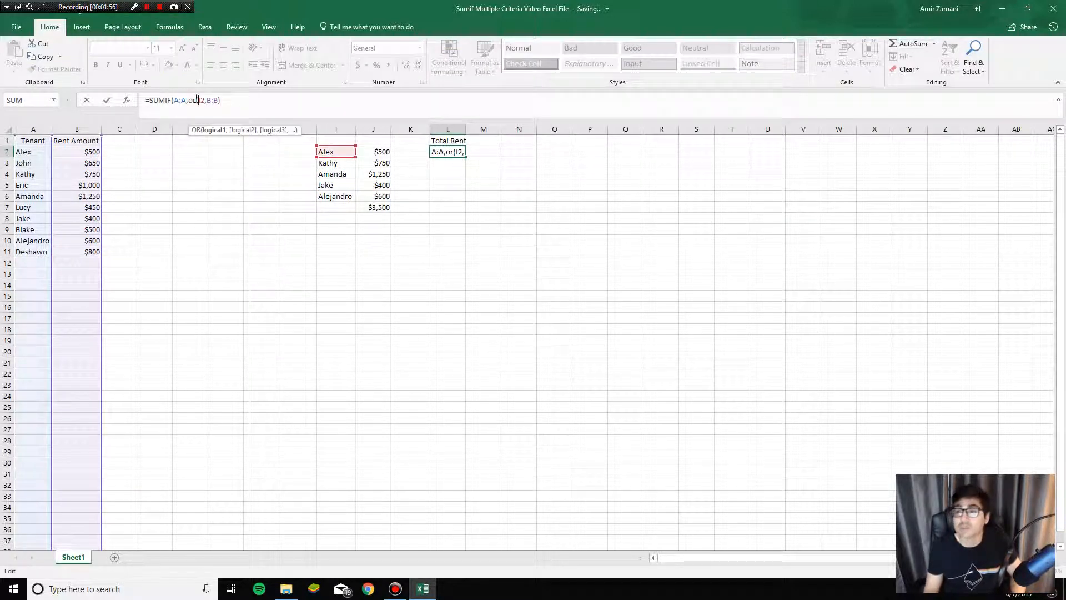
type(",")
left_click(343, 164)
type(",")
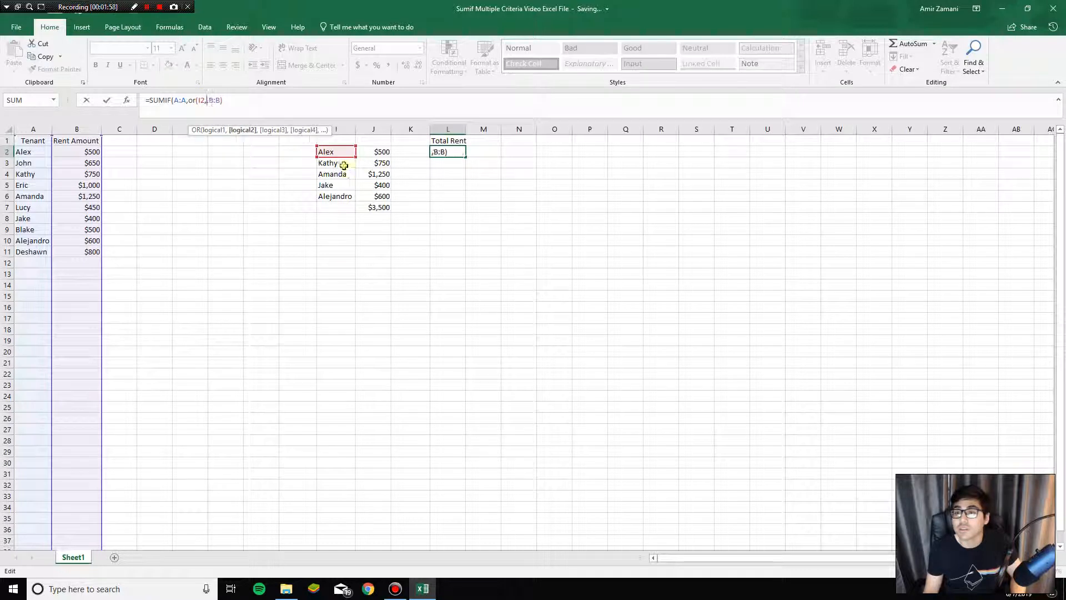
left_click(344, 175)
type(",")
left_click(343, 184)
type(",")
left_click(346, 197)
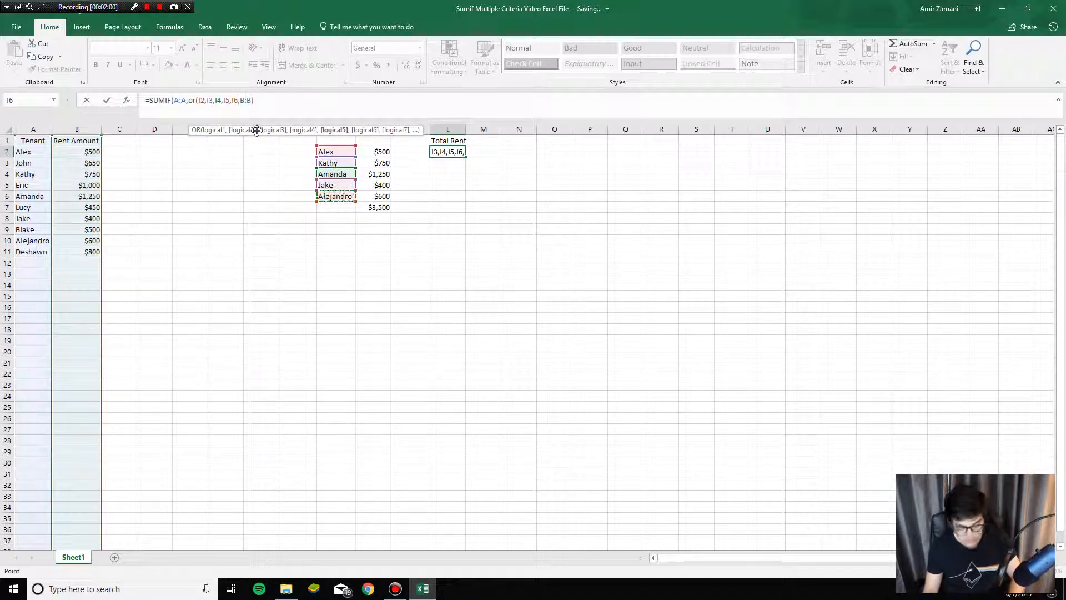
type(")")
key("Return")
left_click(447, 152)
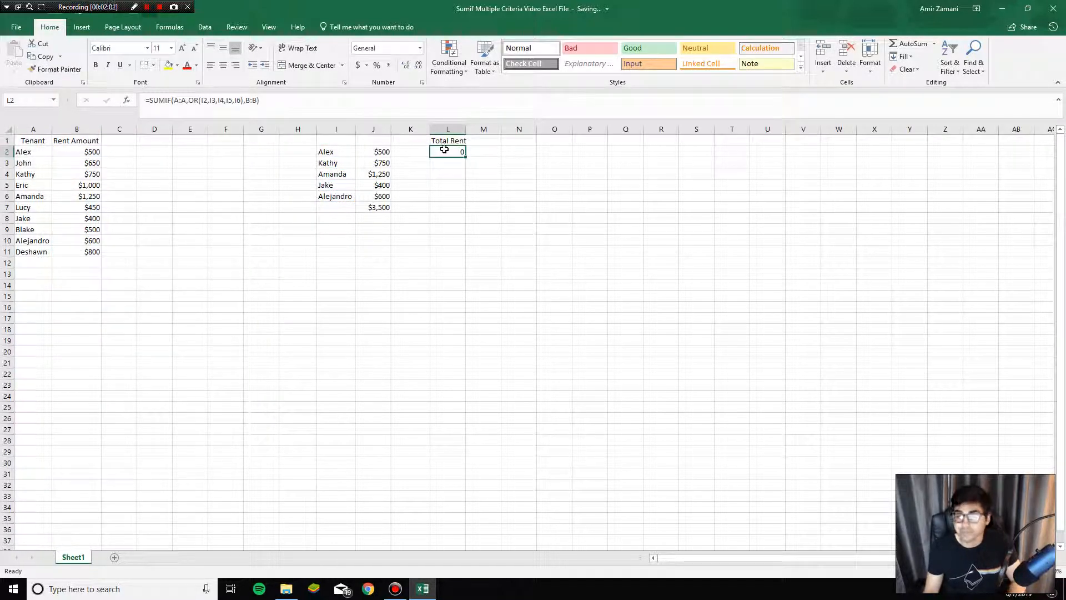
key("ctrl+z")
double_click(452, 153)
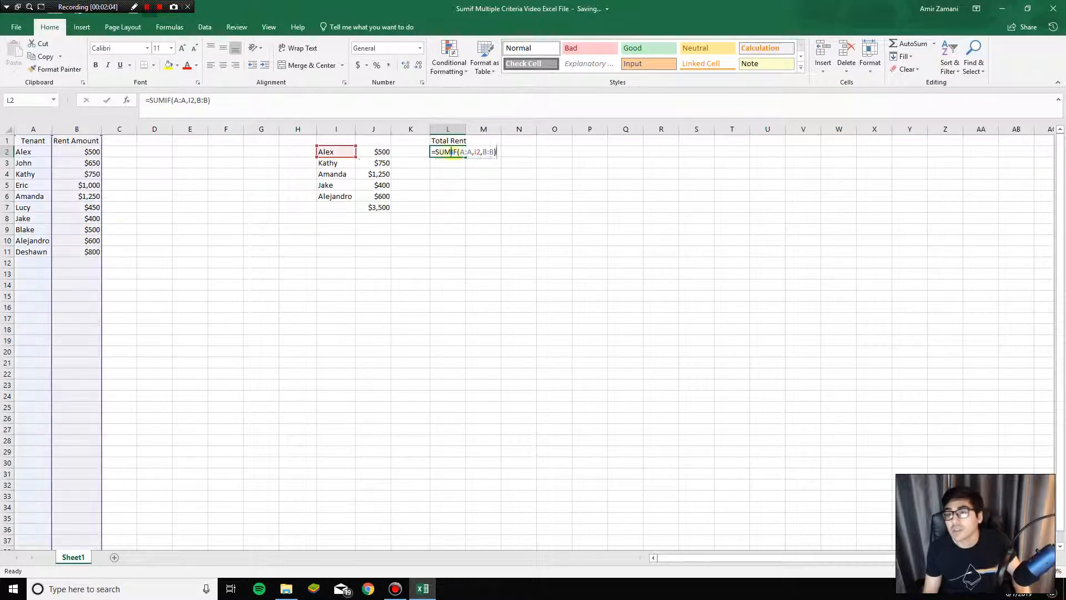
key("Escape")
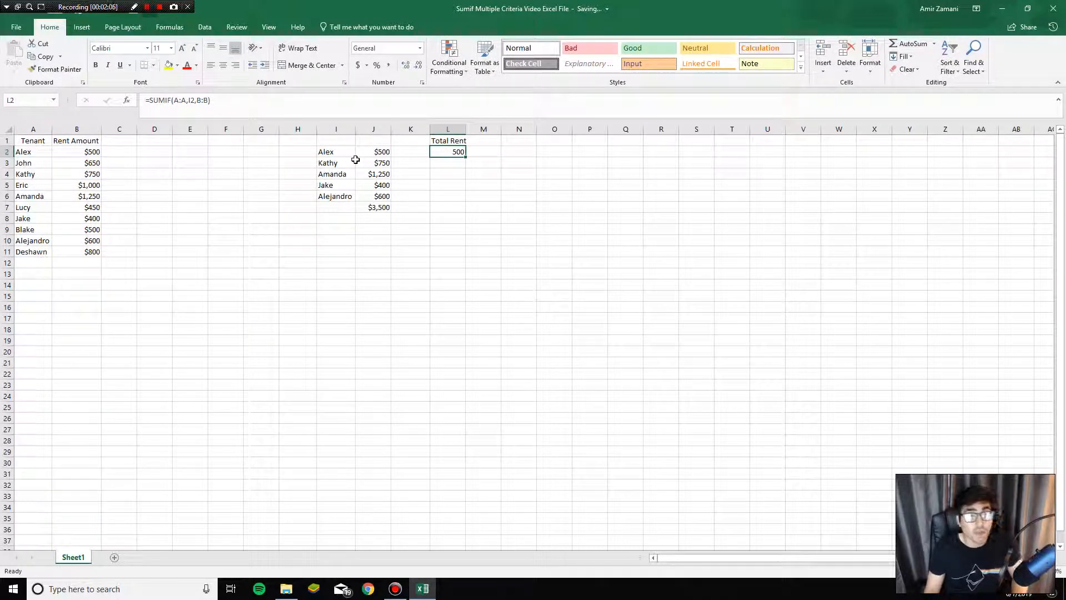
left_click_drag(334, 153, 358, 200)
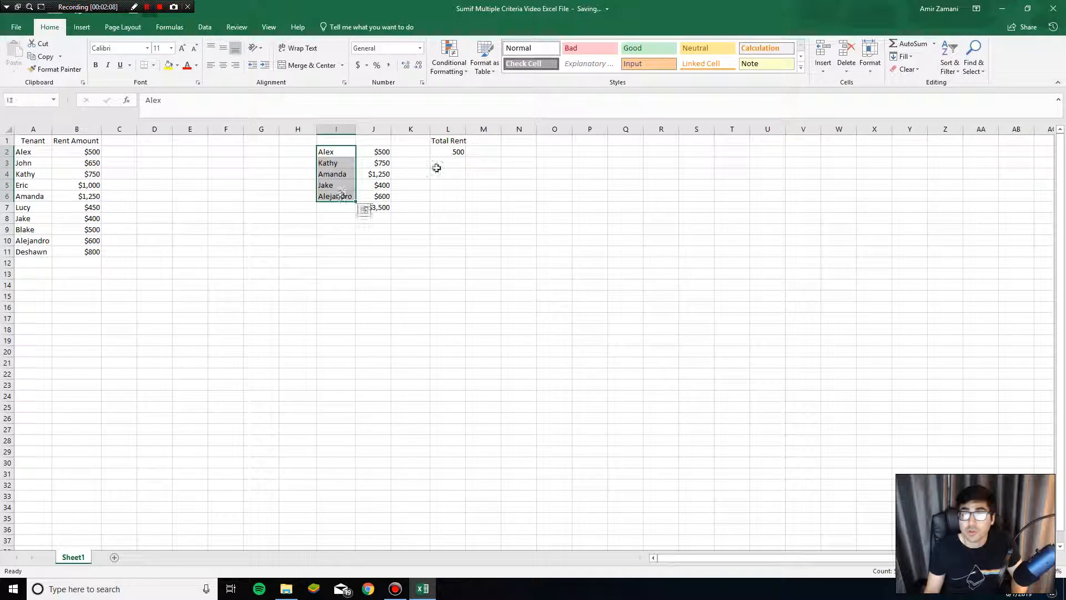
left_click(444, 152)
left_click(193, 102)
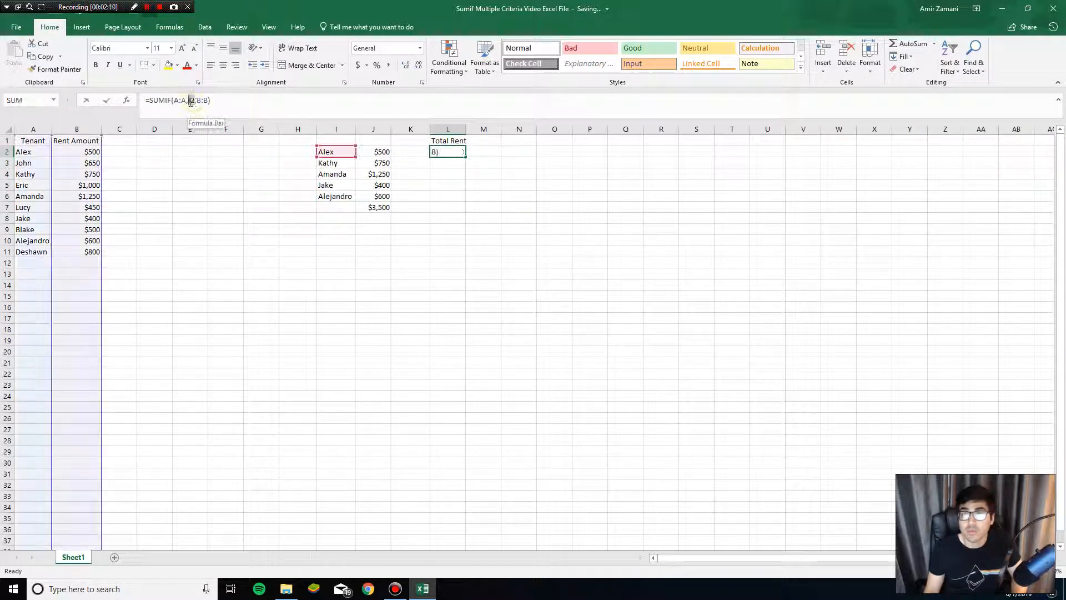
key("Escape")
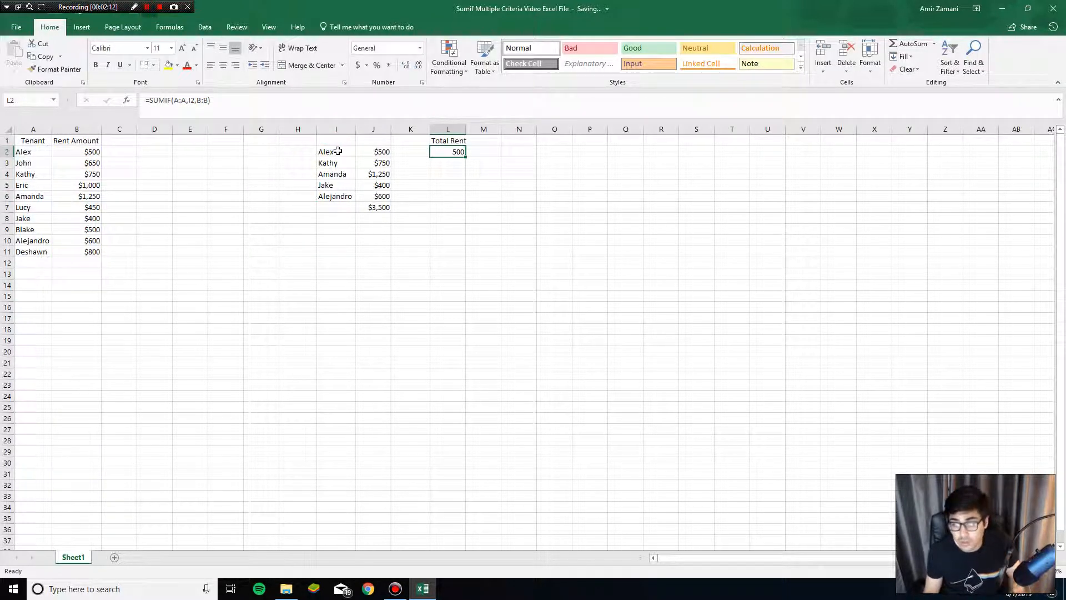
Step: Define the name Tenant for the selected tenants' range I2:I6
left_click(338, 151)
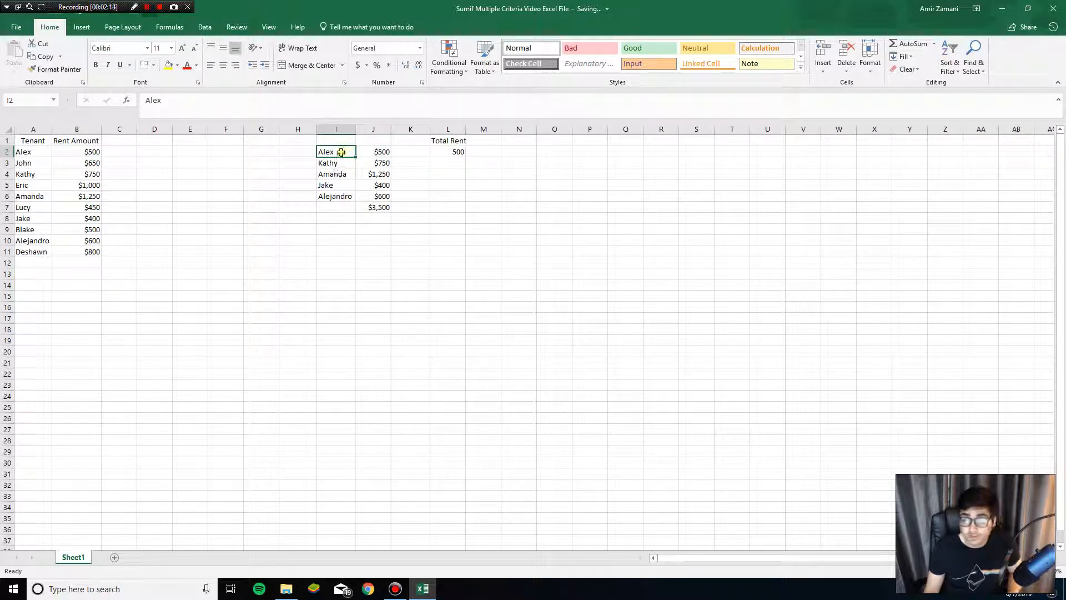
left_click_drag(341, 151, 340, 308)
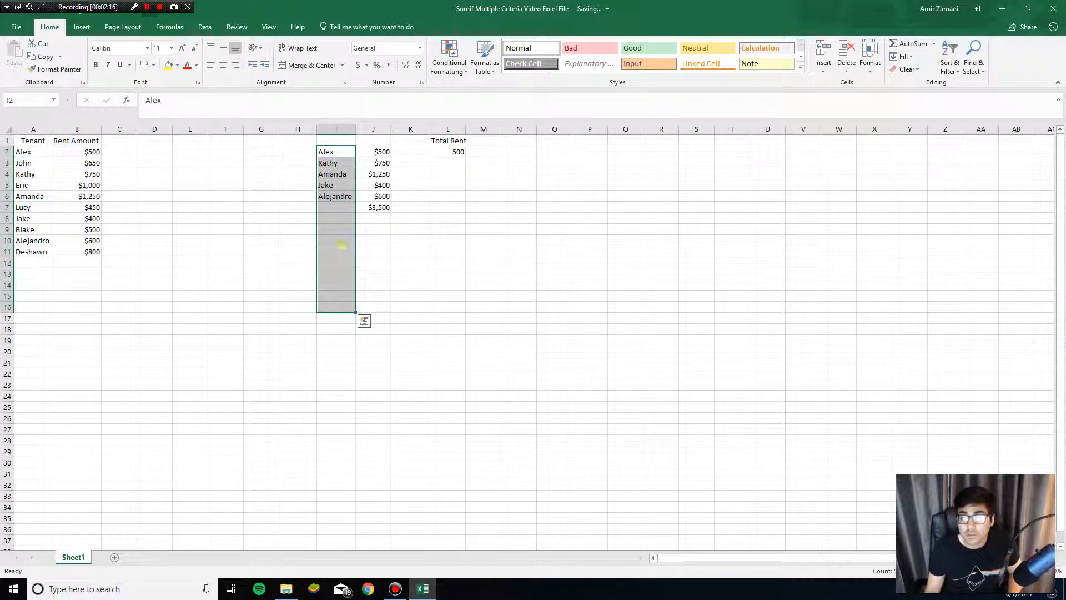
left_click(342, 244)
left_click(335, 151)
left_click_drag(335, 151, 337, 286)
left_click_drag(337, 152, 334, 197)
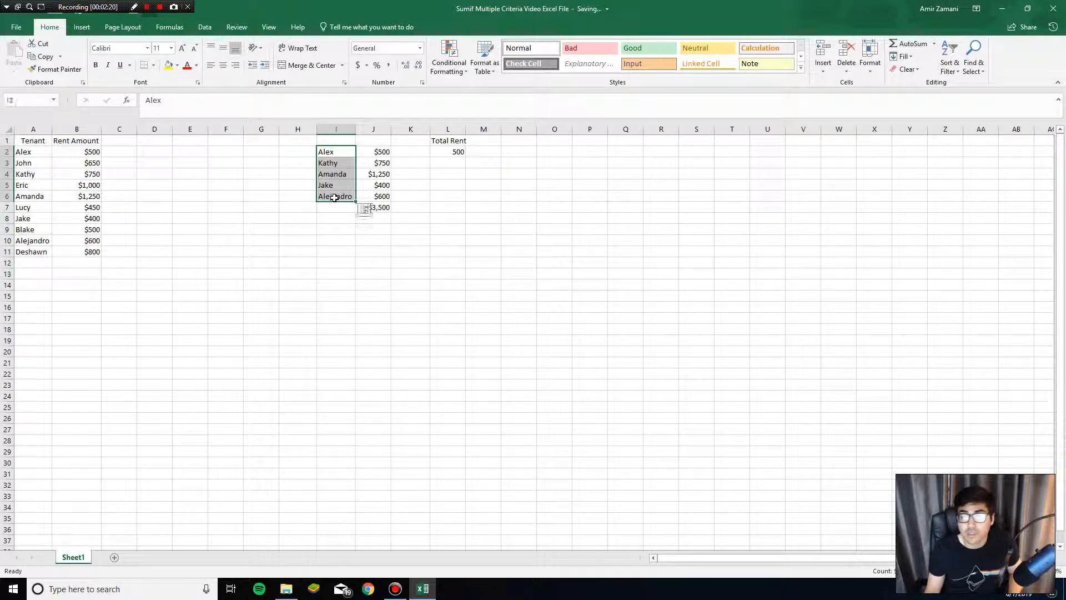
left_click(38, 99)
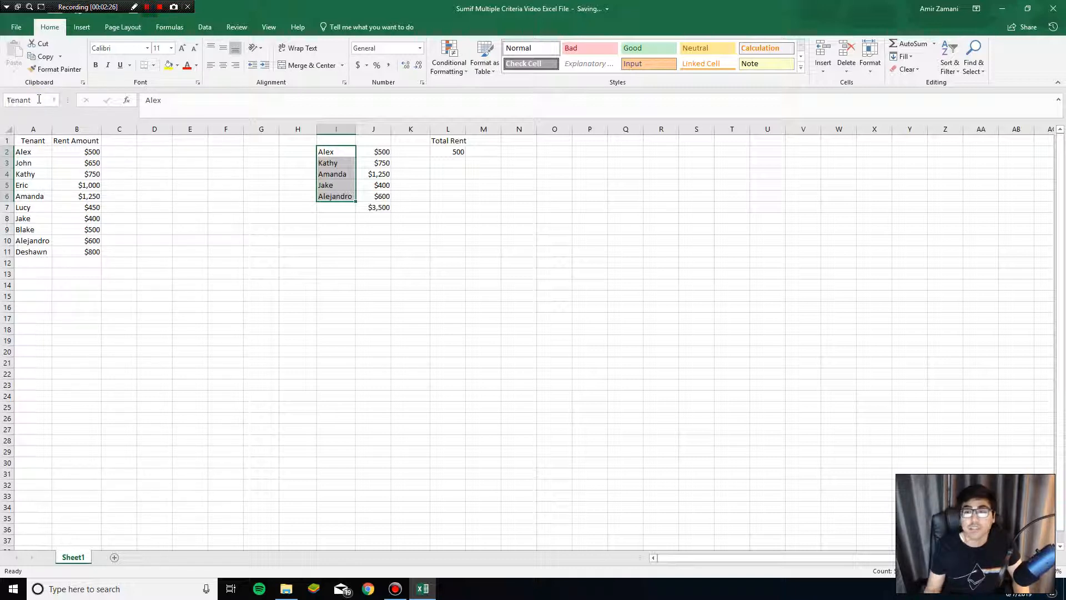
key("Return")
Step: Replace the criteria I2 in the SUMIF formula in L2 with the named range Tenant
left_click(444, 151)
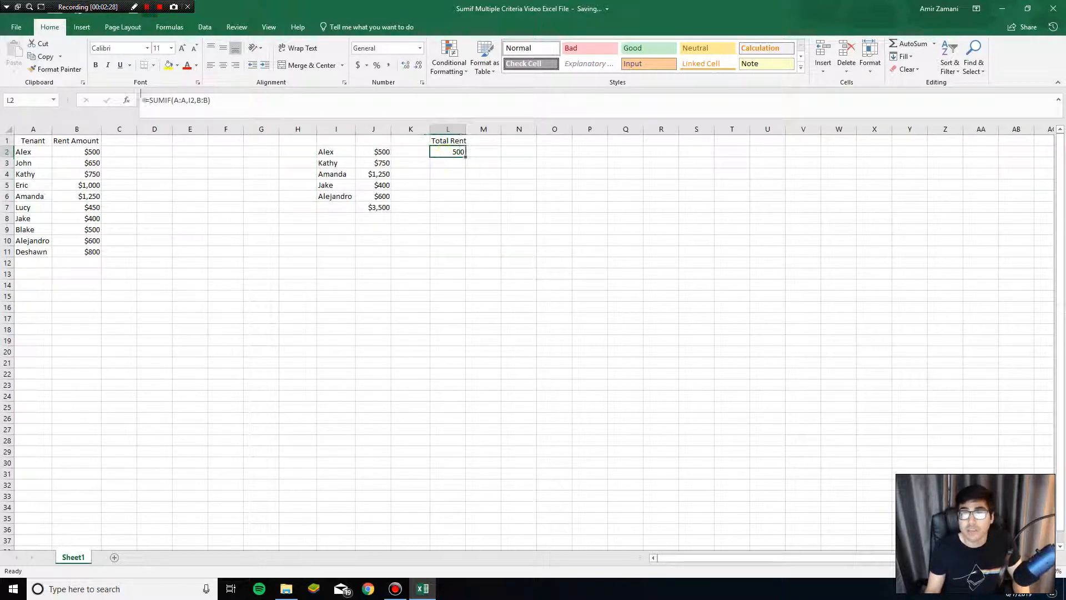
left_click(190, 100)
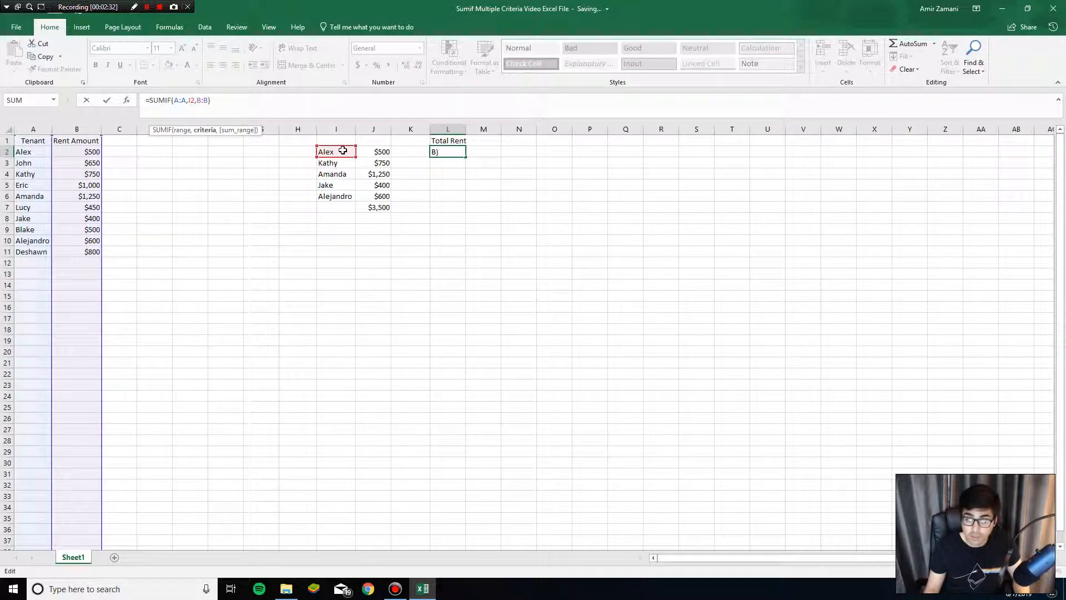
key("BackSpace")
key("BackSpace")
type("tenant")
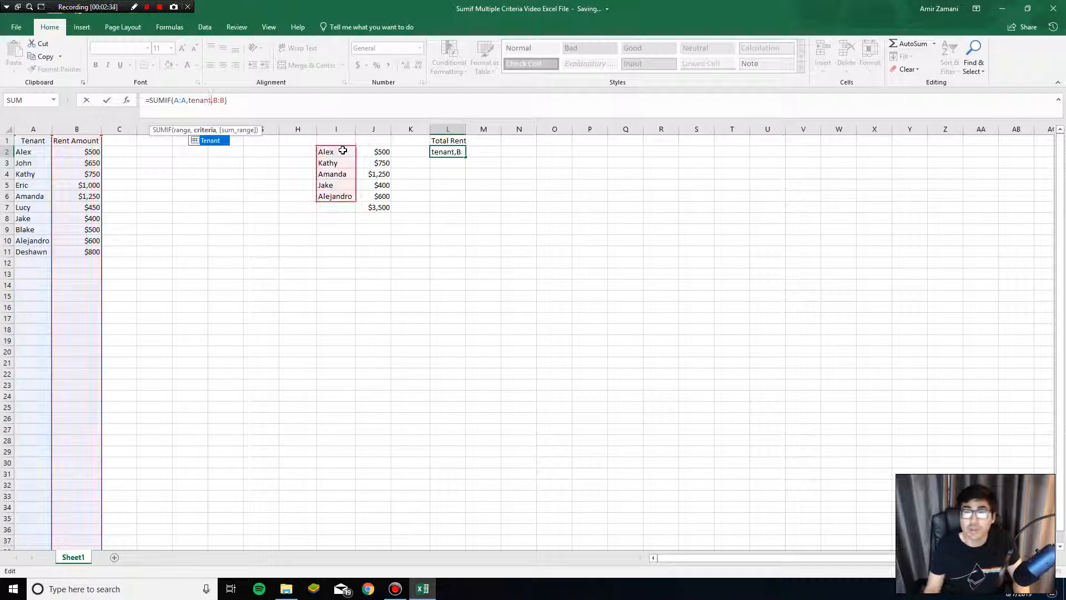
key("ctrl+Return")
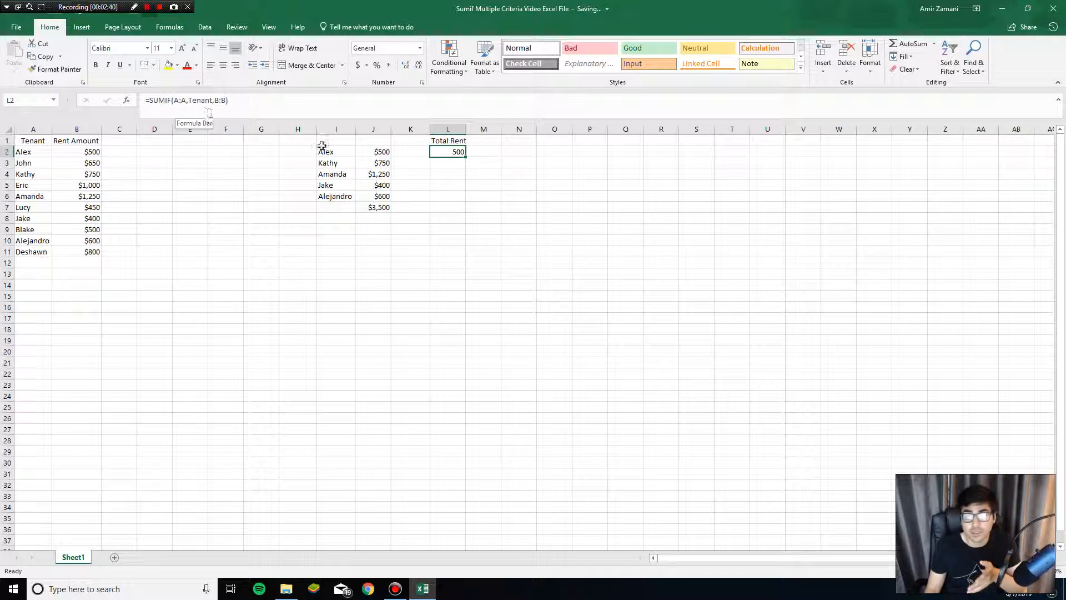
Step: Test the L2 formula by copying the tenant name from I3 over I2, and undo the paste
left_click(337, 164)
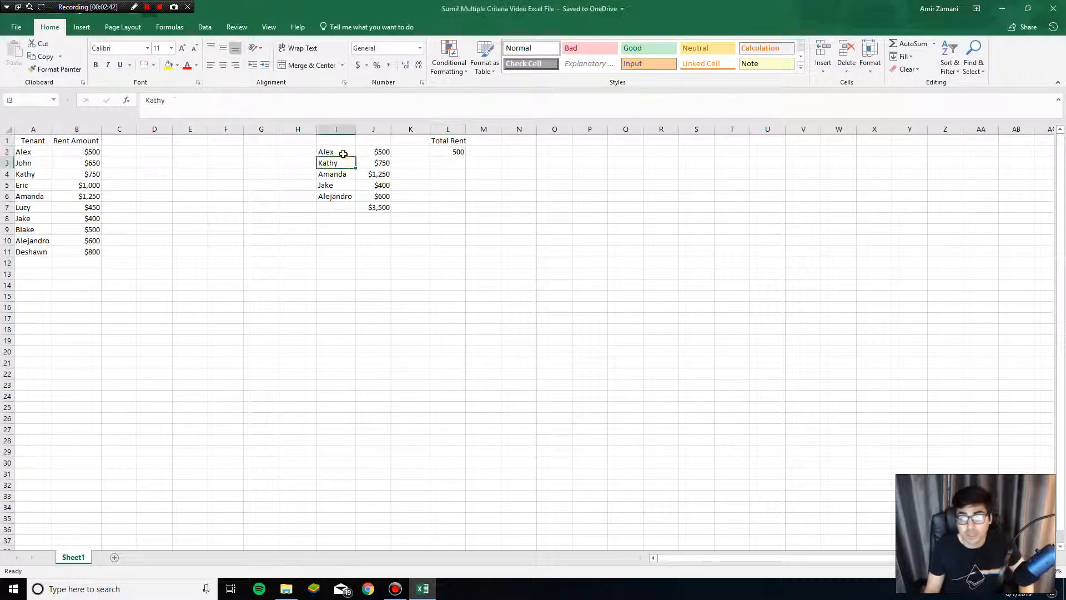
key("ctrl+c")
left_click(342, 153)
key("ctrl+v")
left_click(444, 151)
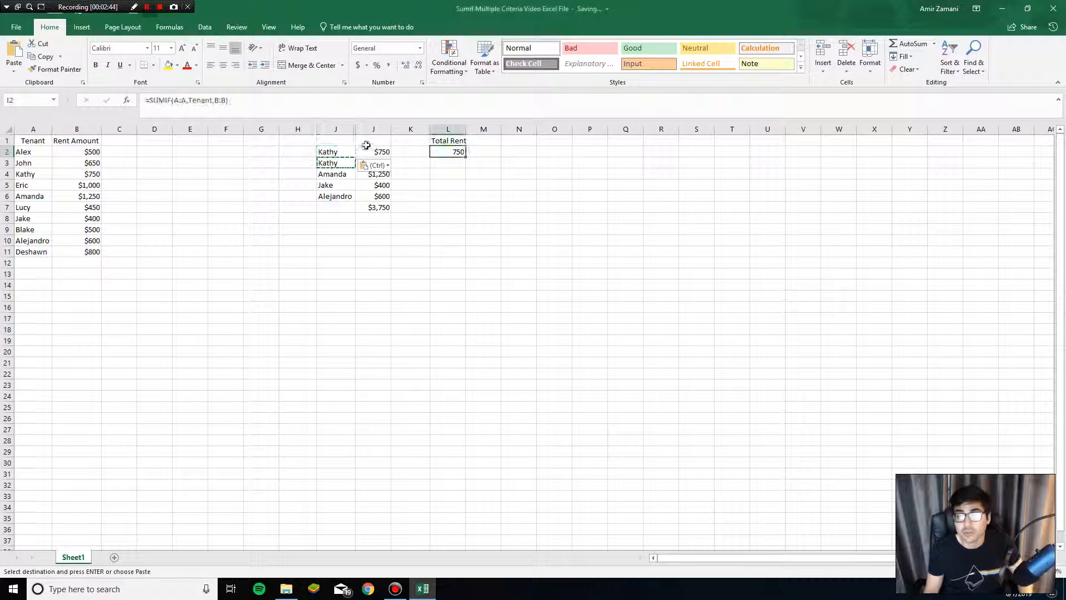
key("ctrl+z")
left_click(420, 172)
Step: Wrap the SUMIF formula in L2 in a SUM, making it =SUM(SUMIF(A:A,Tenant,B:B))
left_click(438, 152)
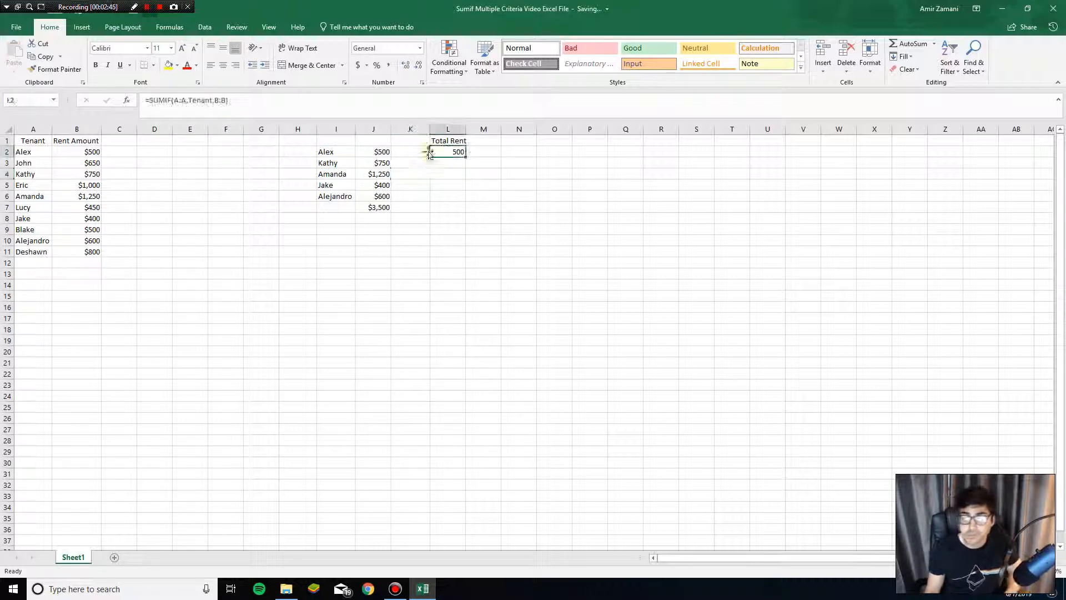
left_click(153, 100)
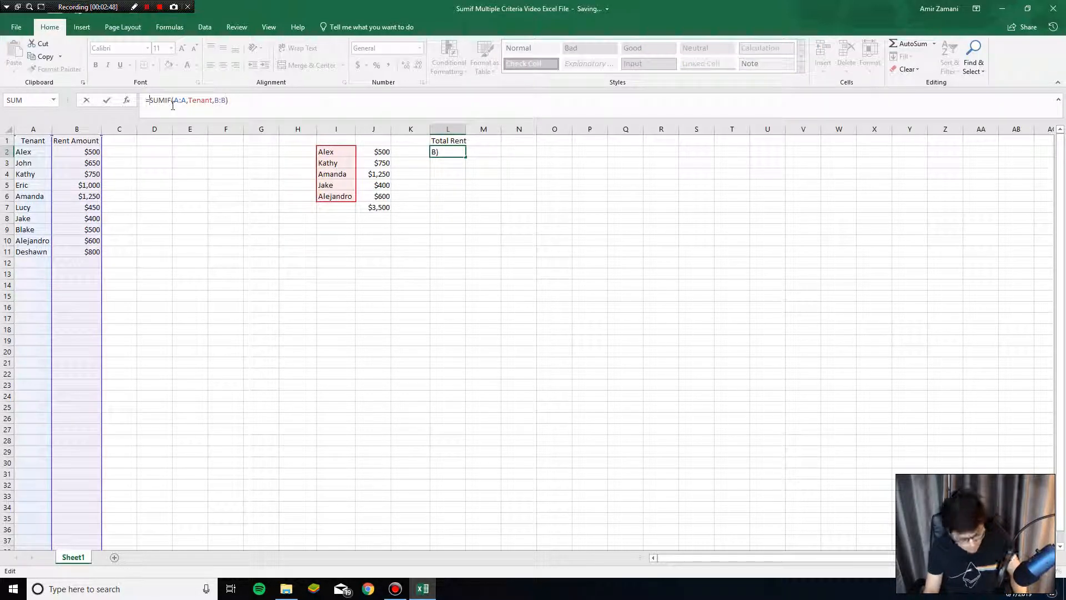
type("sum")
type("(")
left_click(274, 104)
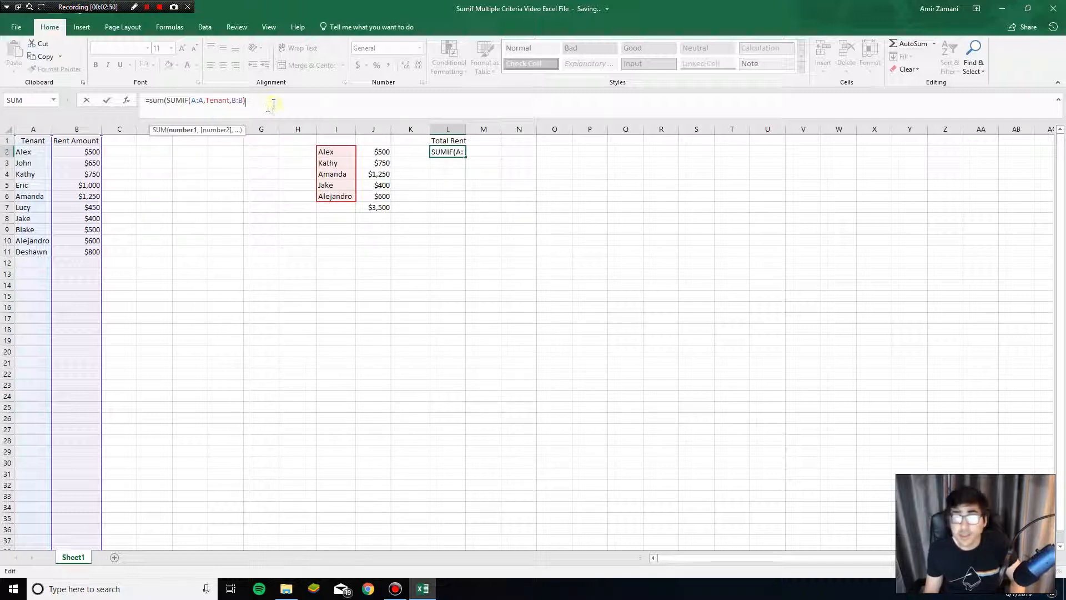
type(")")
key("ctrl+Return")
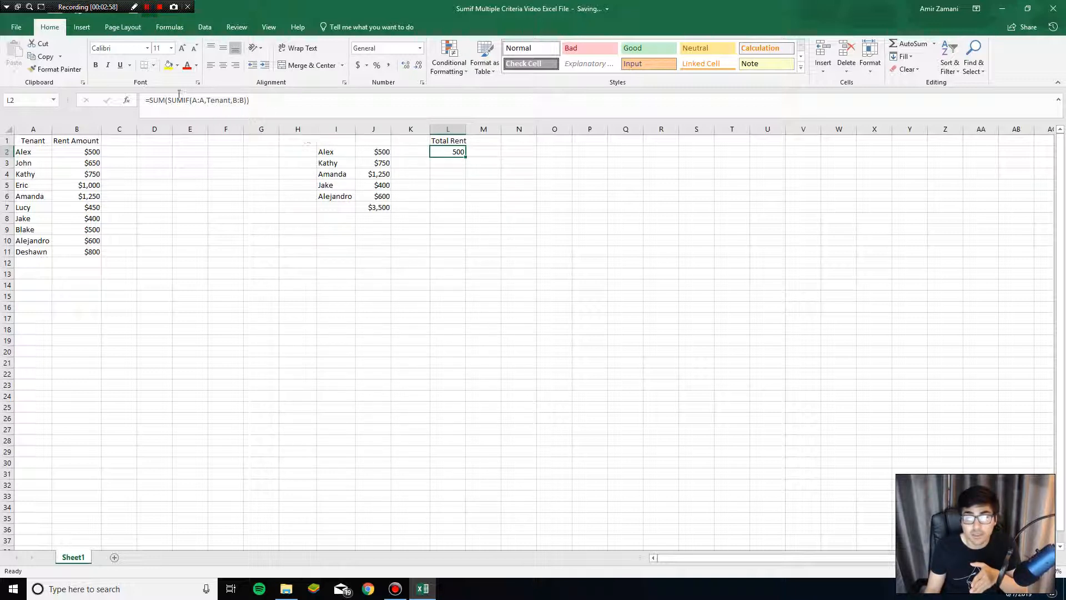
left_click(271, 107)
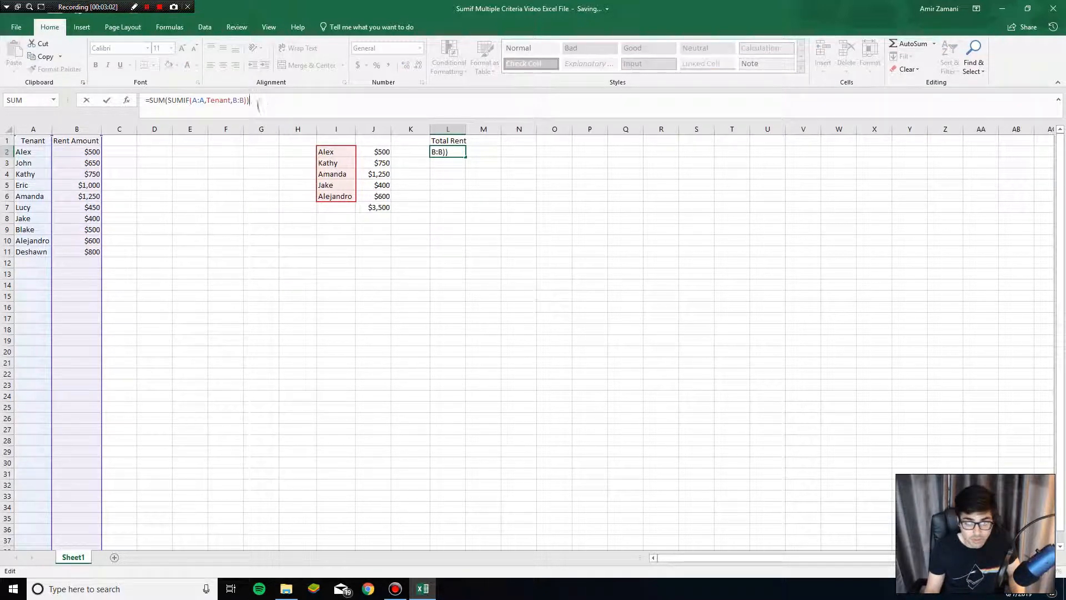
left_click(134, 7)
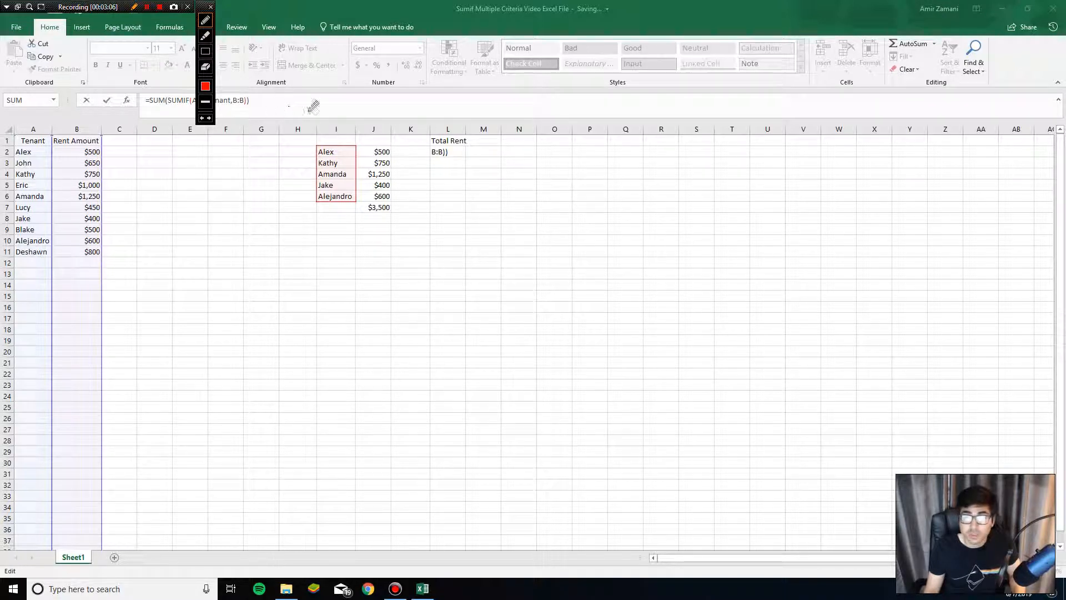
mouse_move(536, 173)
left_mouse_down()
mouse_move(567, 190)
mouse_move(568, 171)
mouse_move(638, 177)
mouse_move(673, 169)
mouse_move(693, 143)
mouse_move(735, 167)
mouse_move(767, 144)
mouse_move(788, 168)
mouse_move(783, 179)
left_mouse_up()
left_click_drag(774, 160, 816, 166)
left_click(734, 148)
mouse_move(801, 160)
left_mouse_down()
mouse_move(843, 148)
mouse_move(875, 162)
mouse_move(907, 131)
mouse_move(950, 159)
mouse_move(960, 129)
left_mouse_up()
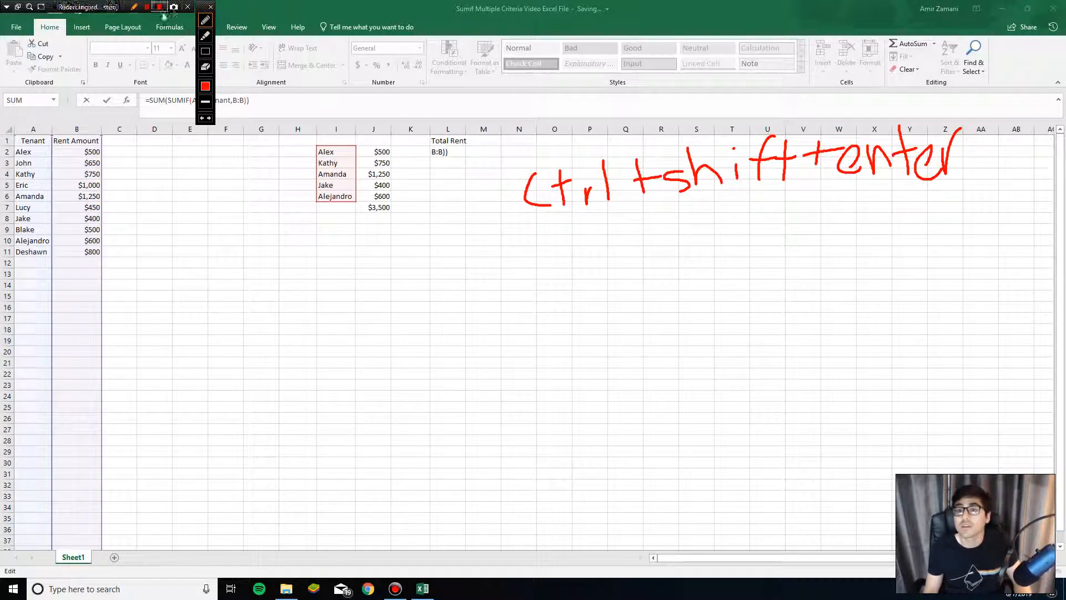
left_click(211, 8)
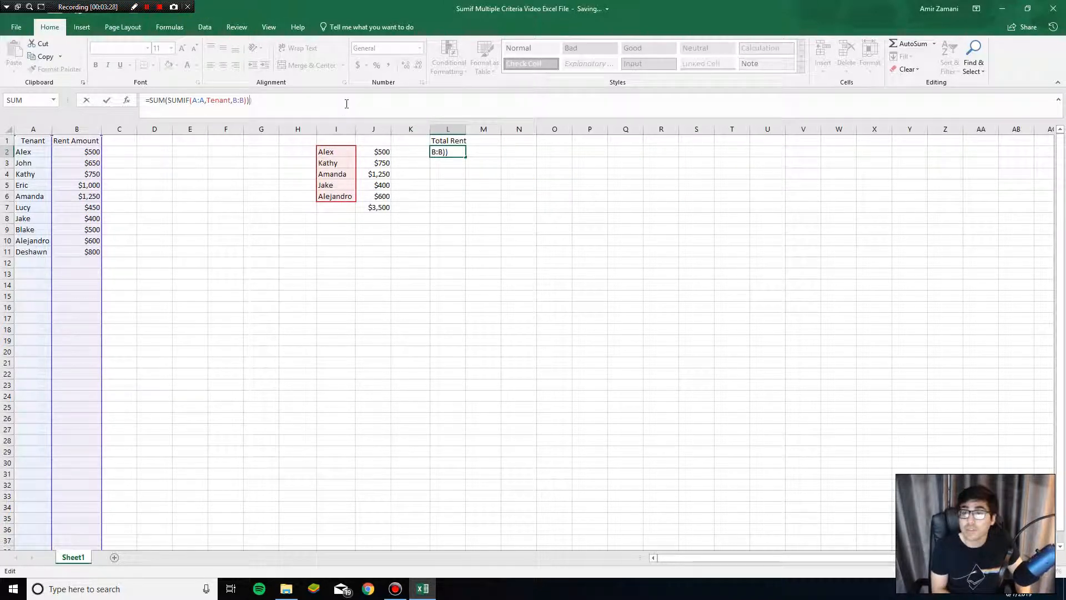
Step: Enter the SUM(SUMIF) formula in L2 as an array formula and compare it with the lookup total in J7
key("ctrl+shift+Return")
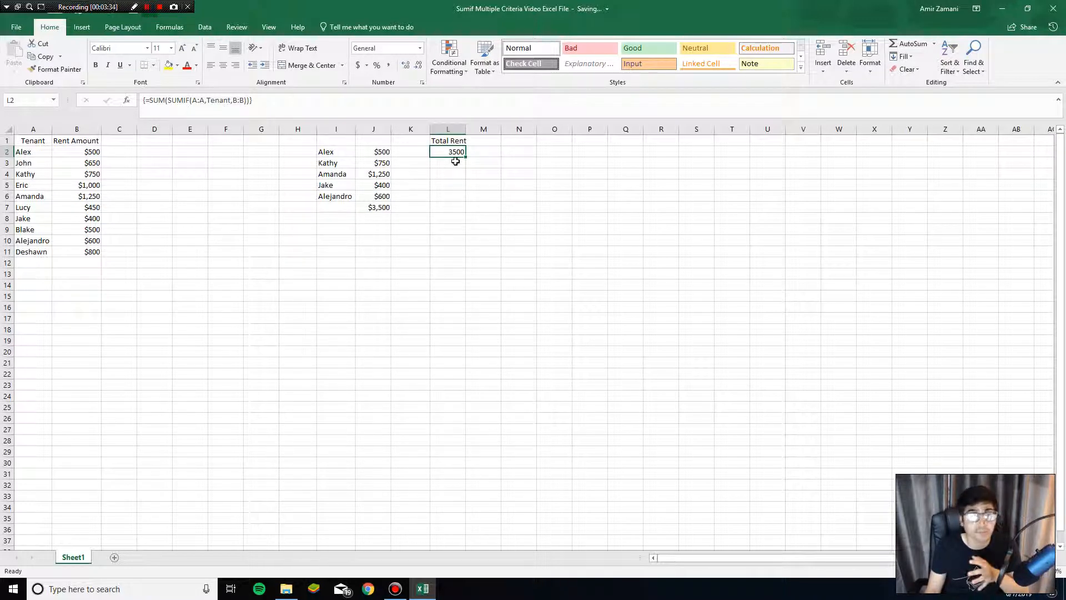
left_click(380, 207)
left_click_drag(385, 155, 377, 207)
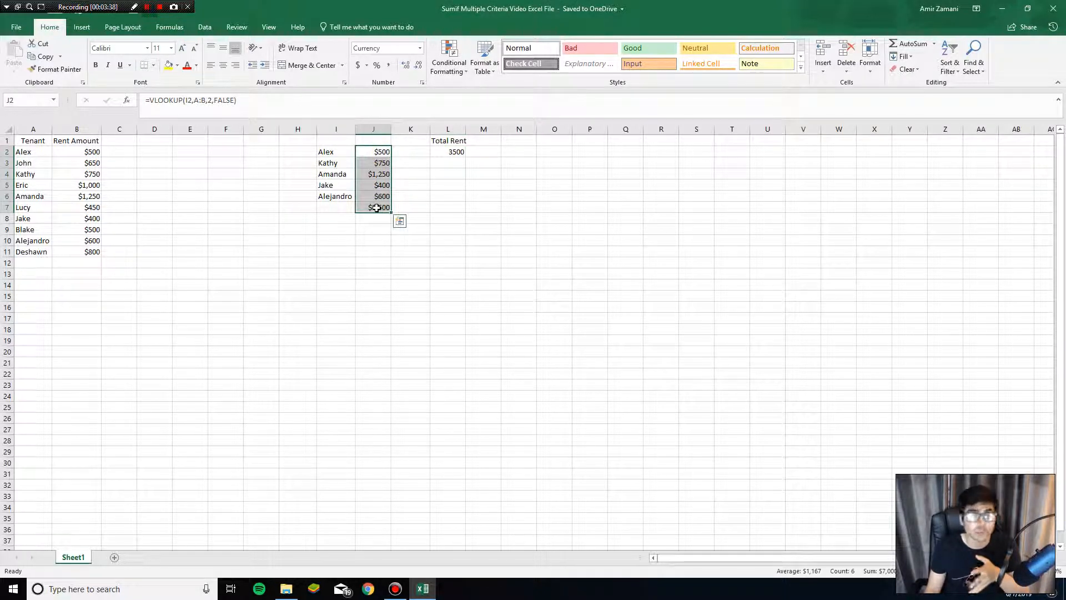
left_click(377, 207)
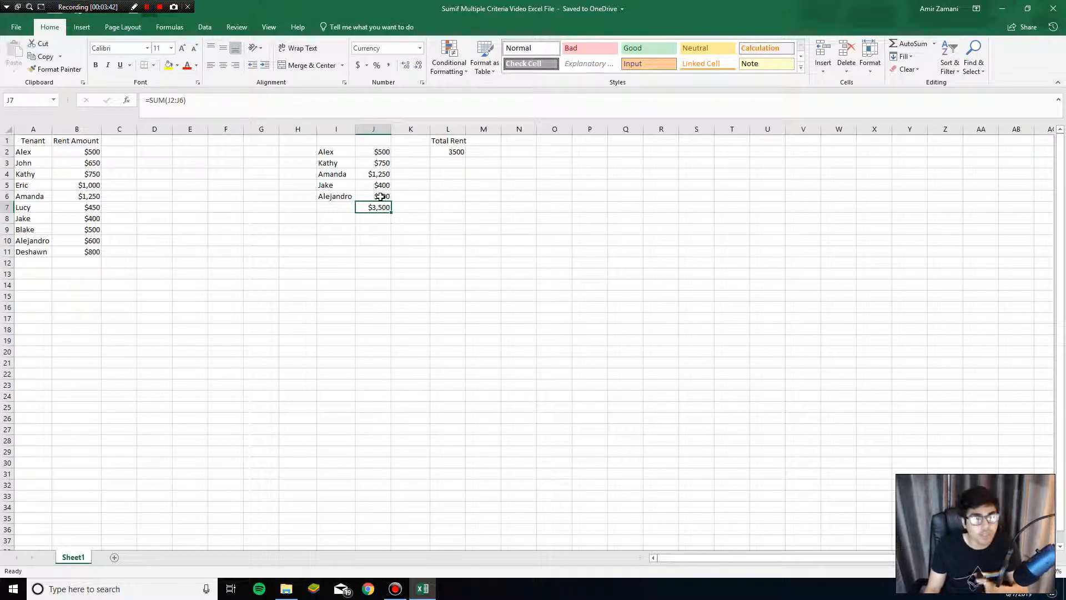
Step: Copy the tenant name from A7 into I7 below the list of selected tenants
left_click_drag(341, 153, 340, 275)
left_click(347, 201)
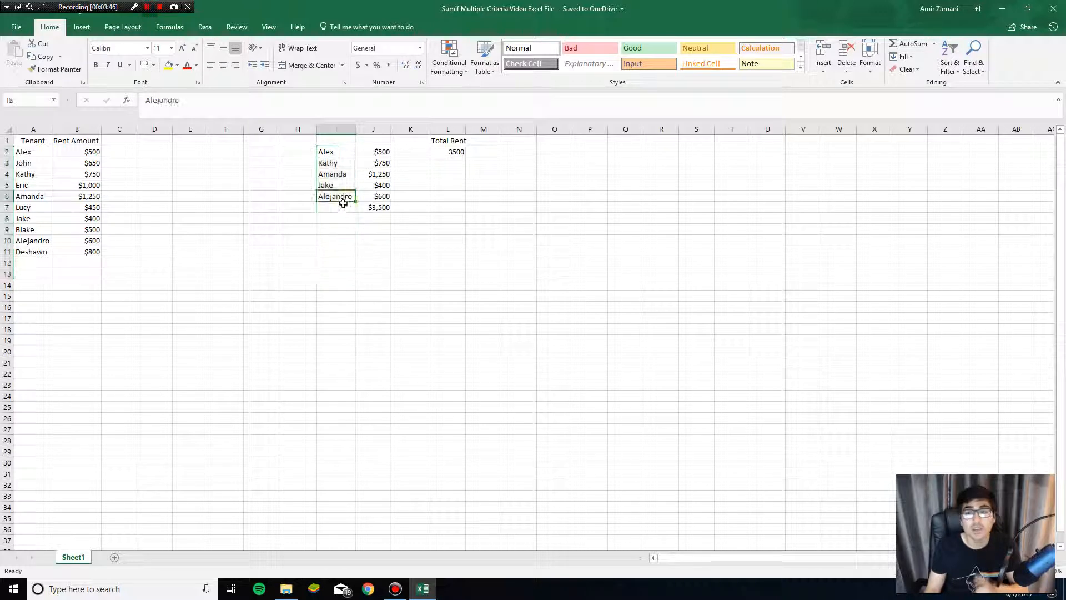
left_click(41, 208)
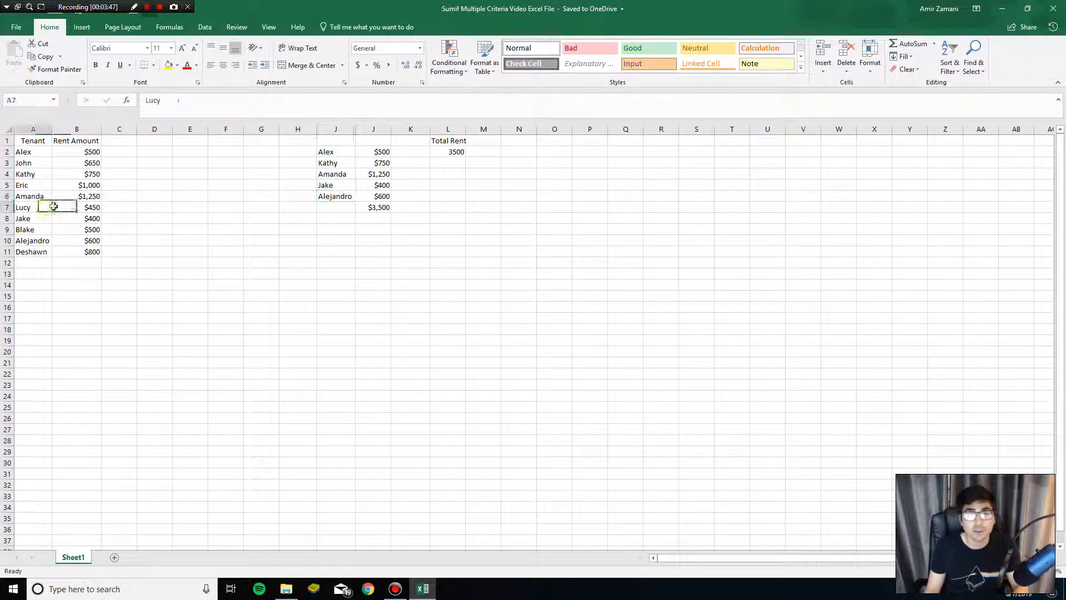
key("ctrl+c")
left_click(333, 207)
key("ctrl+v")
Step: Copy the tenant name from A11 into I8 below the list of selected tenants
left_click(70, 219)
left_click(35, 219)
left_click(36, 240)
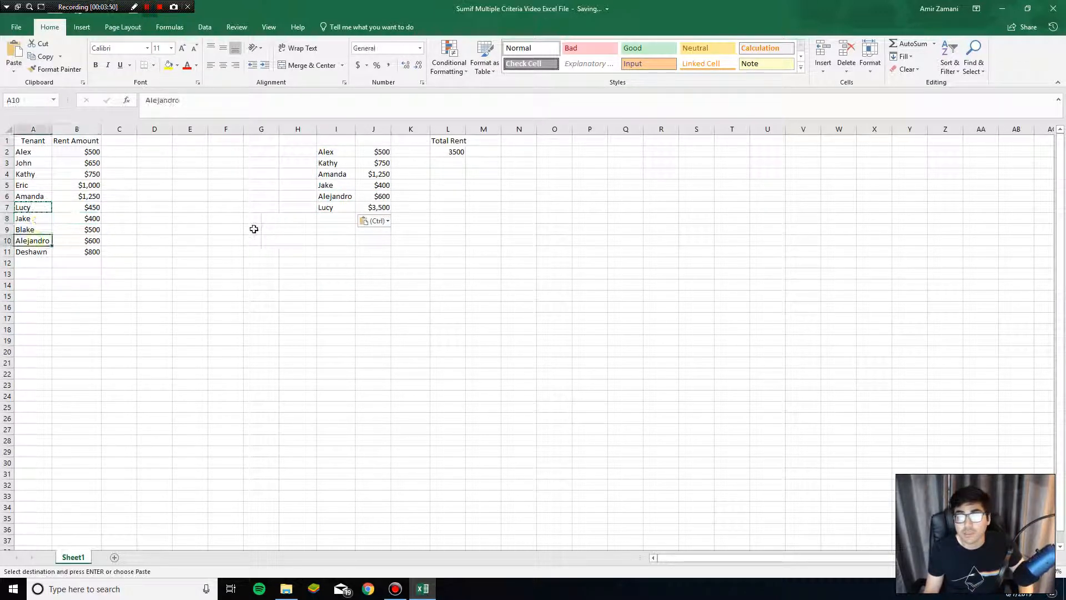
key("ctrl")
left_click(43, 251)
key("ctrl+c")
left_click(330, 219)
key("ctrl+v")
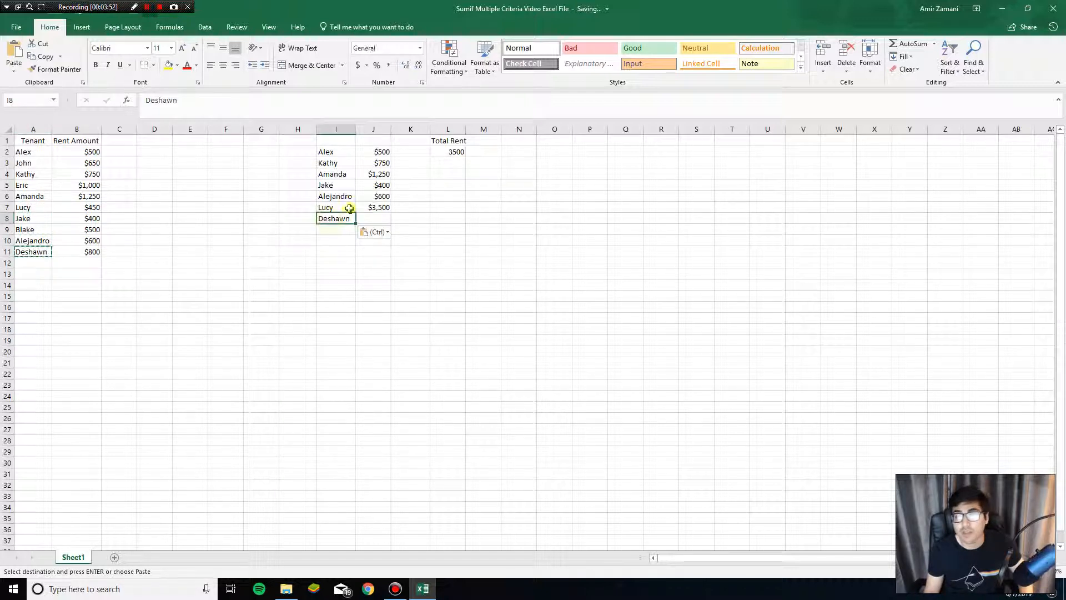
Step: Clear the two added tenant names from I7 and I8 below the list of selected tenants
left_click(349, 208)
key("Delete")
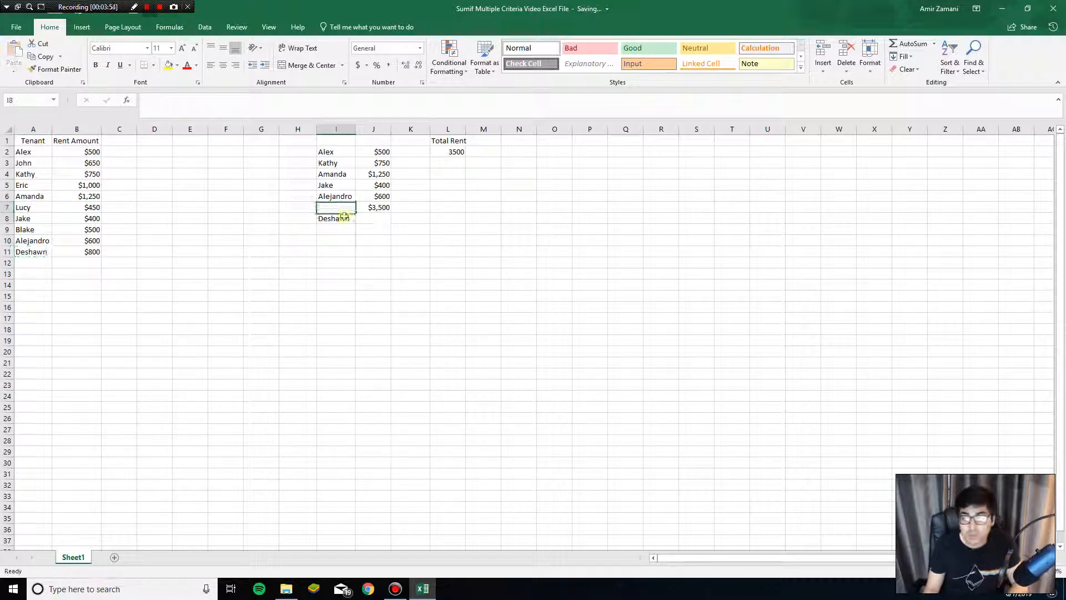
left_click(345, 217)
key("Delete")
Step: Delete the existing defined name Tenant that refers to I2:I6
left_click_drag(333, 150, 335, 196)
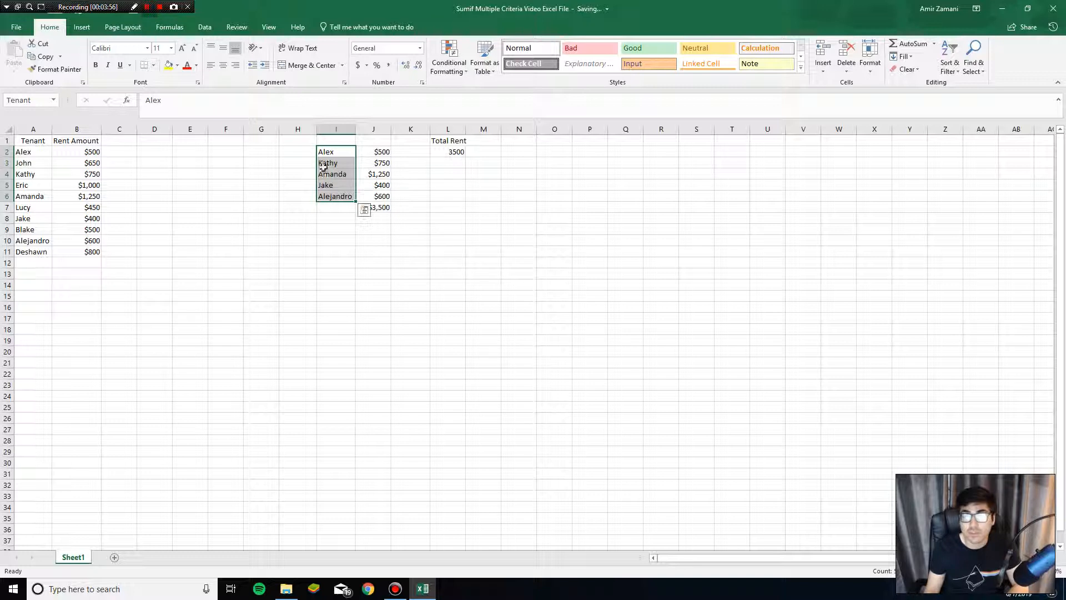
left_click(169, 27)
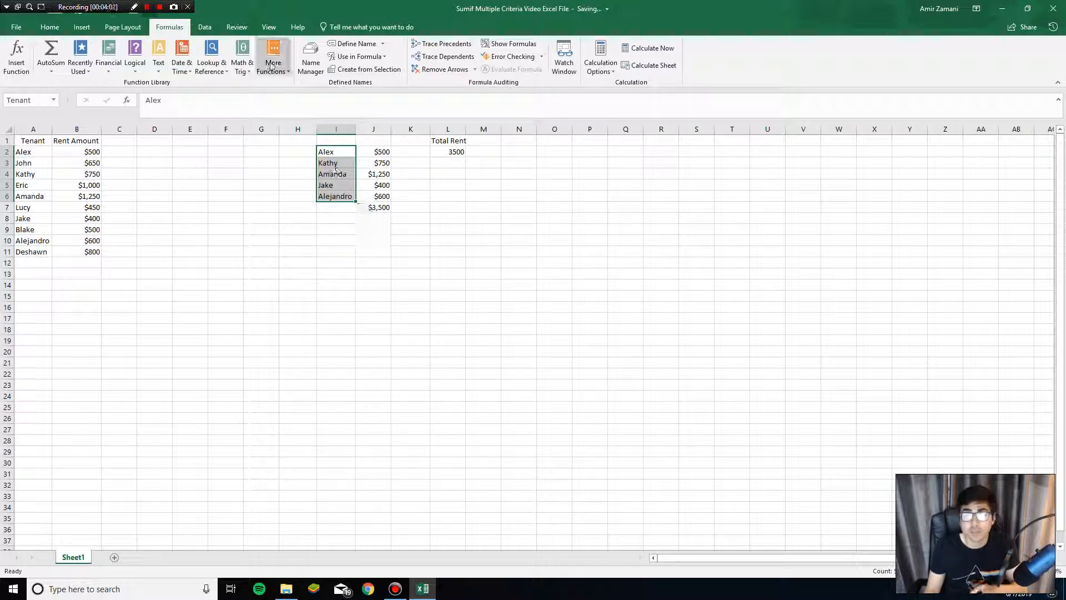
left_click(308, 63)
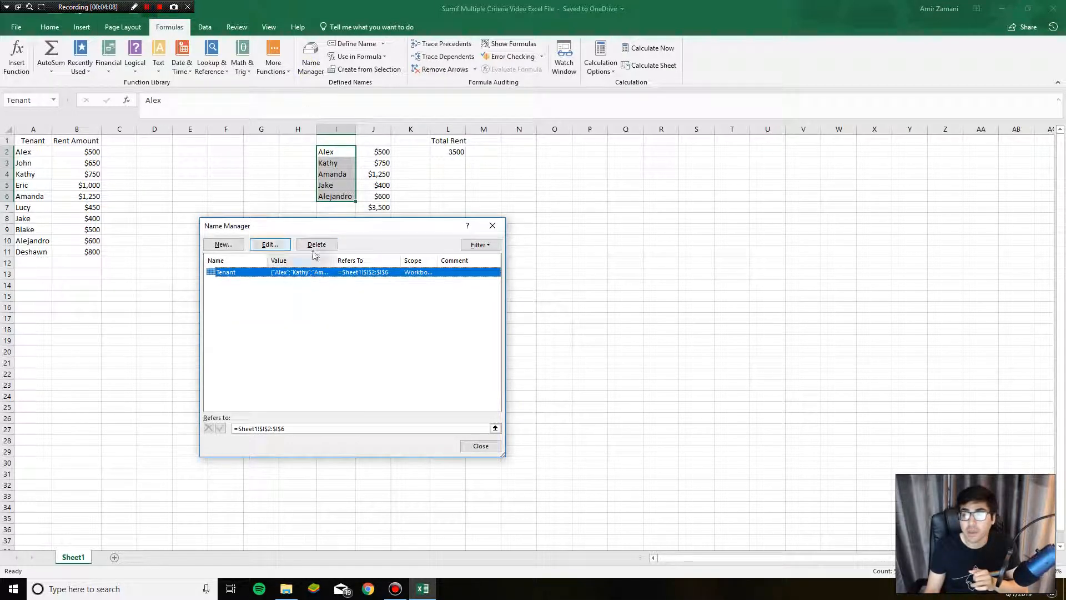
left_click(315, 244)
left_click(511, 326)
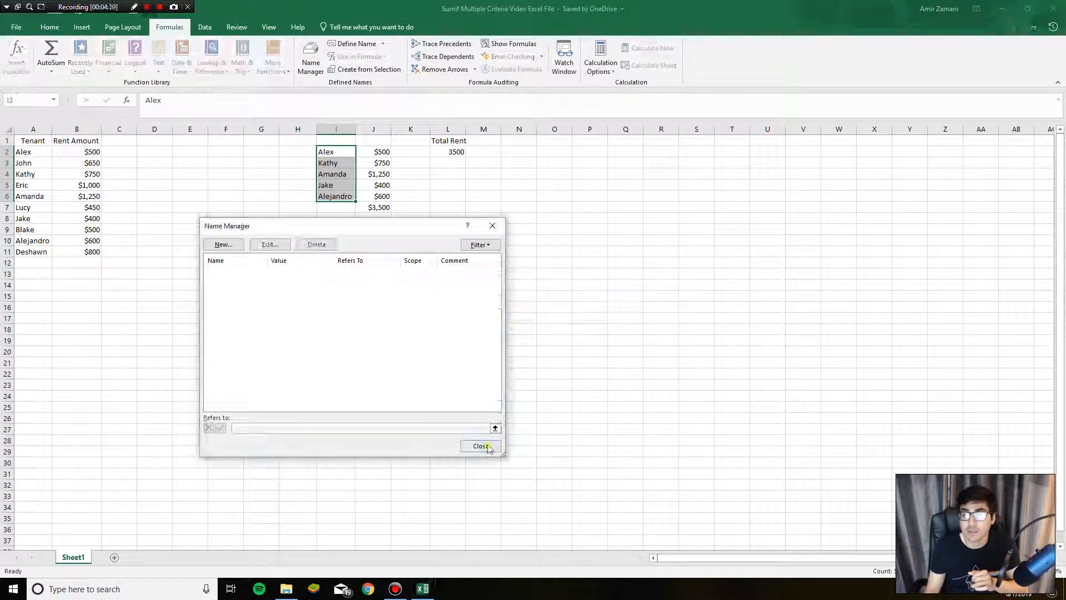
left_click(480, 446)
Step: Define the name tenant for the extended range I2:I17
left_click_drag(331, 152, 340, 316)
left_click(25, 100)
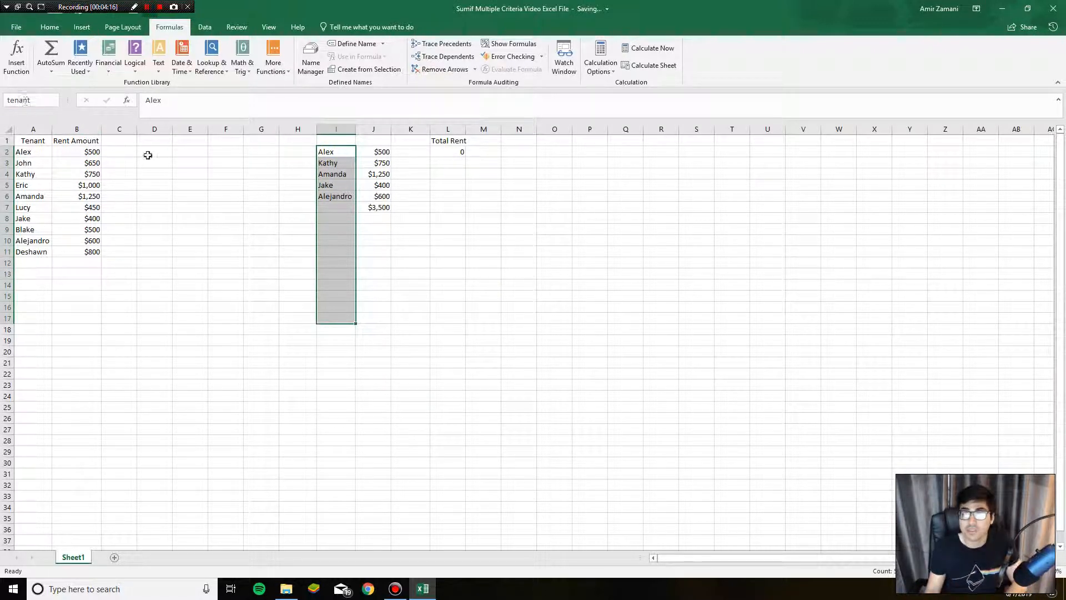
key("Return")
Step: Clear the lookup total in J7, copy the tenant name from A3 into I7 and check the total in L2
left_click(341, 209)
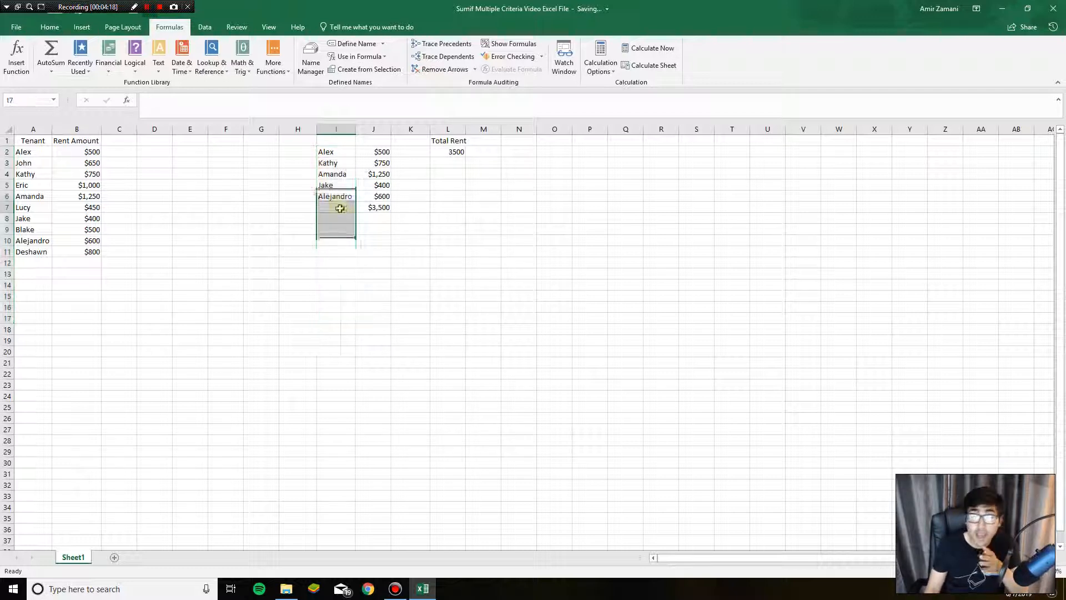
left_click(39, 162)
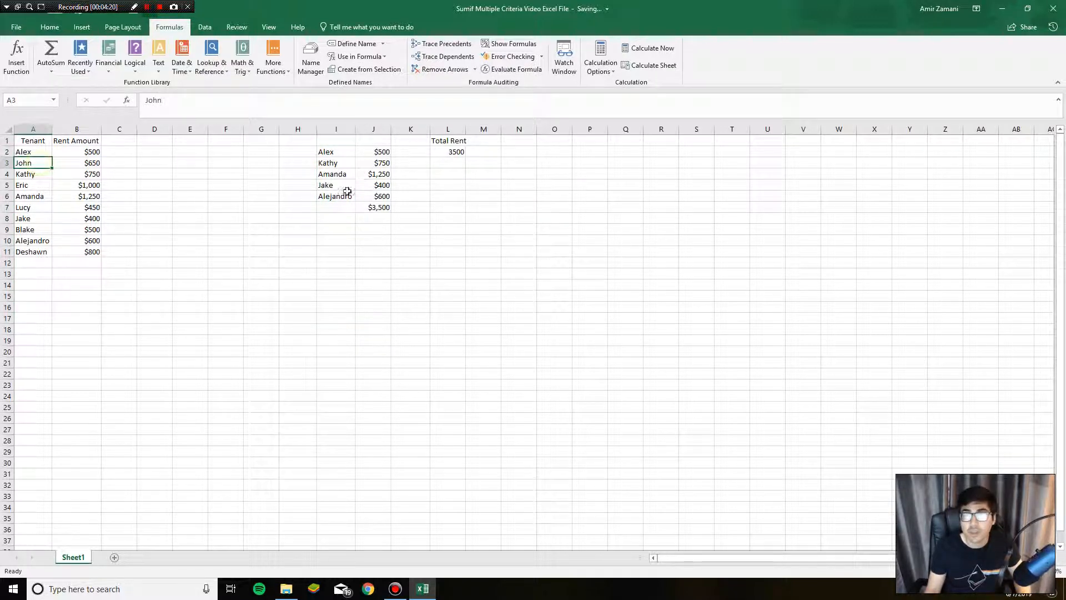
key("ctrl+c")
left_click(335, 208)
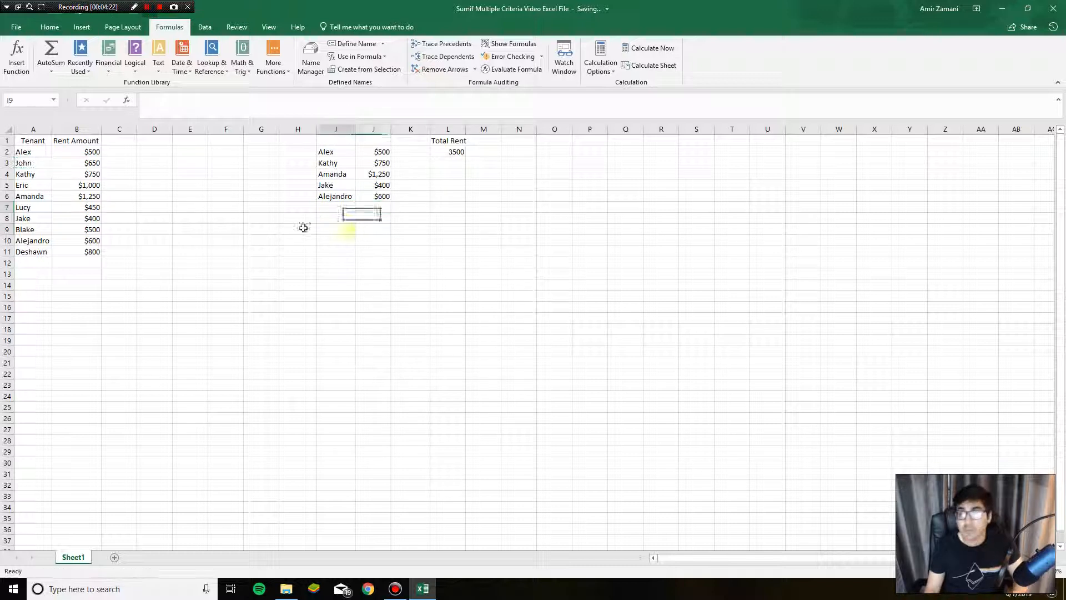
left_click(31, 163)
left_click(332, 207)
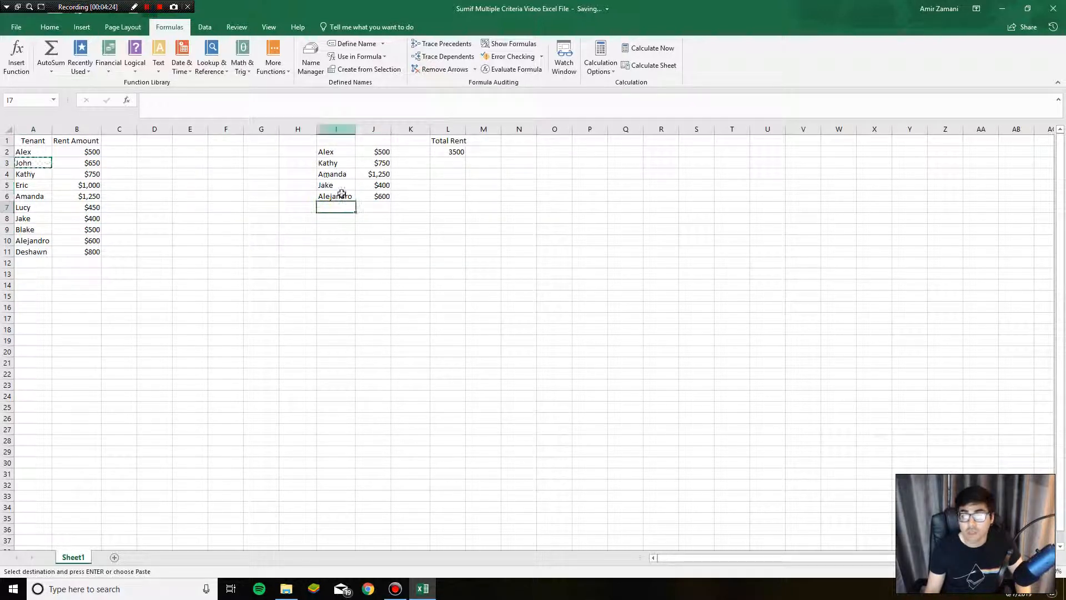
key("ctrl+v")
left_click(422, 162)
left_click(436, 152)
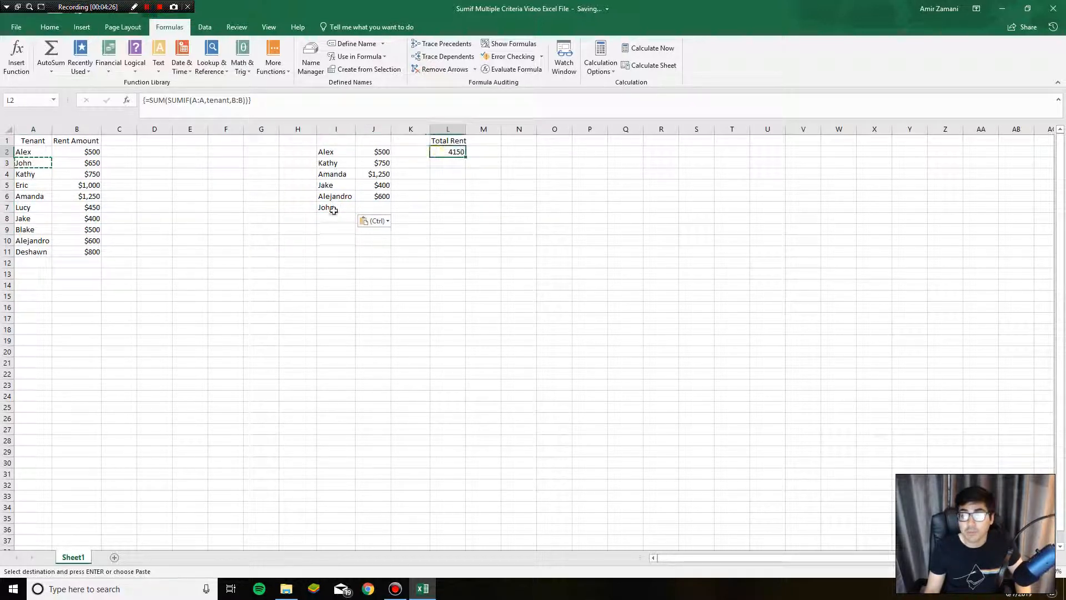
Step: Copy the tenant name from A8 into I8 in the list of selected tenants
left_click(333, 207)
left_click(37, 196)
left_click(36, 208)
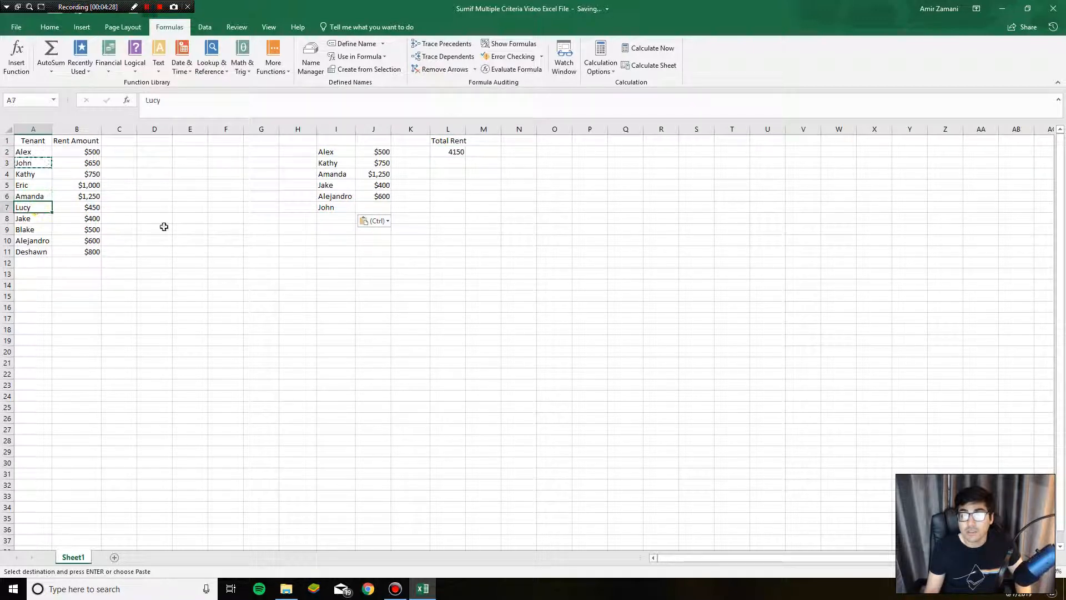
left_click(21, 230)
left_click(39, 249)
left_click(40, 218)
key("ctrl+c")
left_click(333, 217)
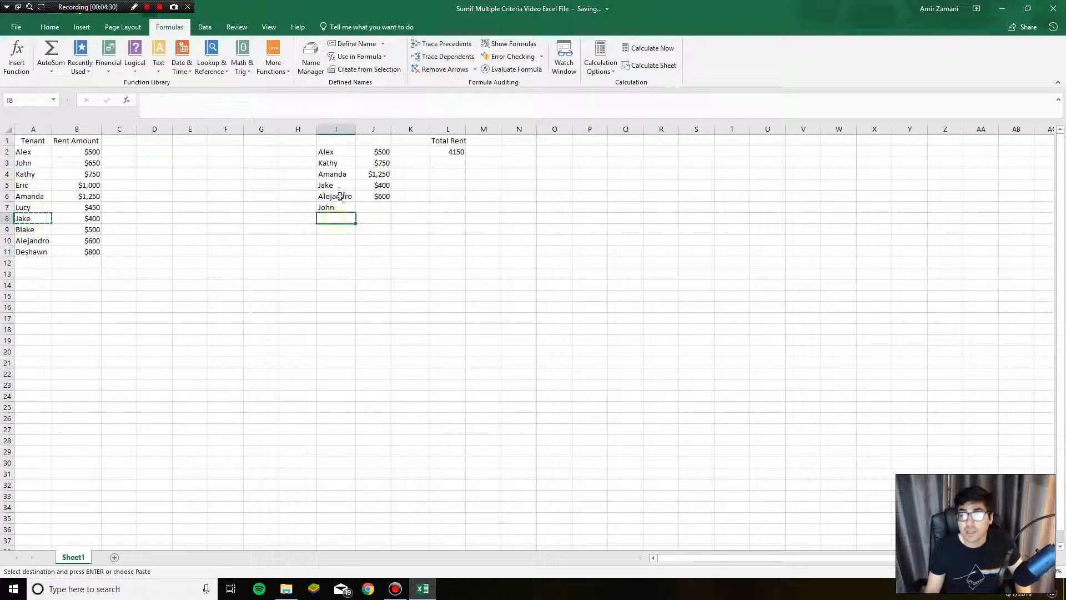
key("ctrl+v")
Step: Copy the tenant name from A4 into I9 and the one from A3 into I10
left_click(25, 174)
key("ctrl+c")
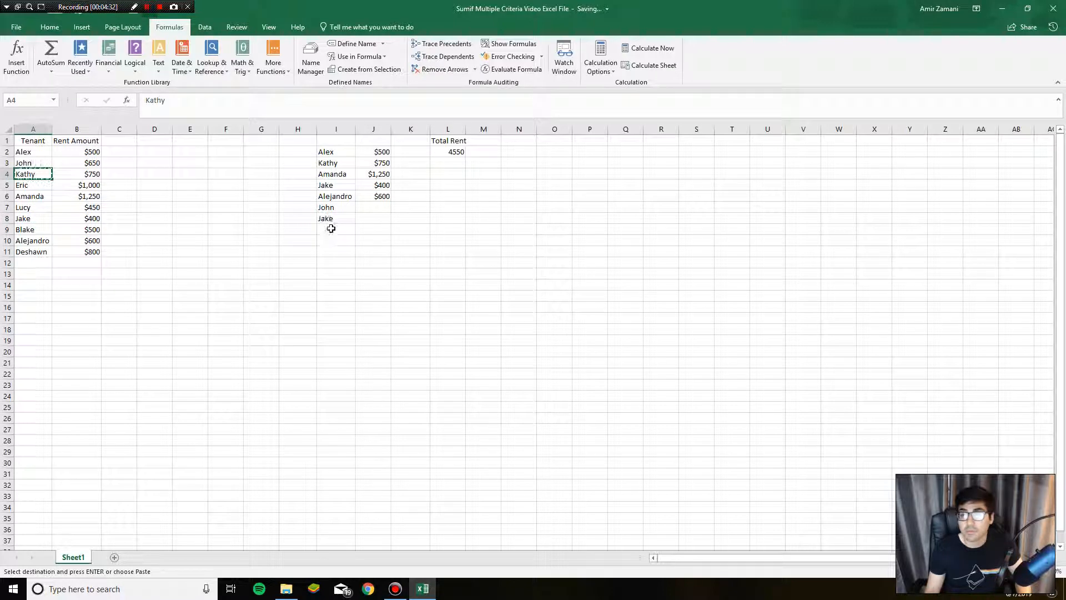
left_click(334, 229)
key("ctrl+v")
left_click(25, 163)
key("ctrl+c")
left_click(335, 241)
key("ctrl+v")
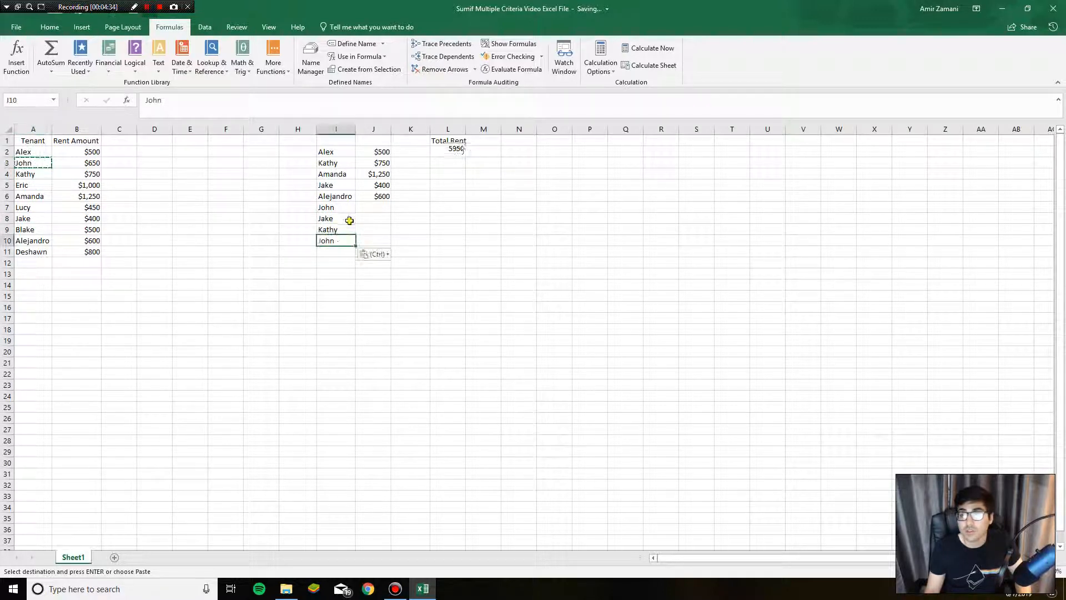
Step: Copy the tenant name from I8 into I11 and I13, and the one from I9 into I12
left_click(333, 219)
key("ctrl+c")
left_click(333, 251)
key("ctrl+v")
left_click(336, 274)
key("ctrl+v")
left_click(348, 228)
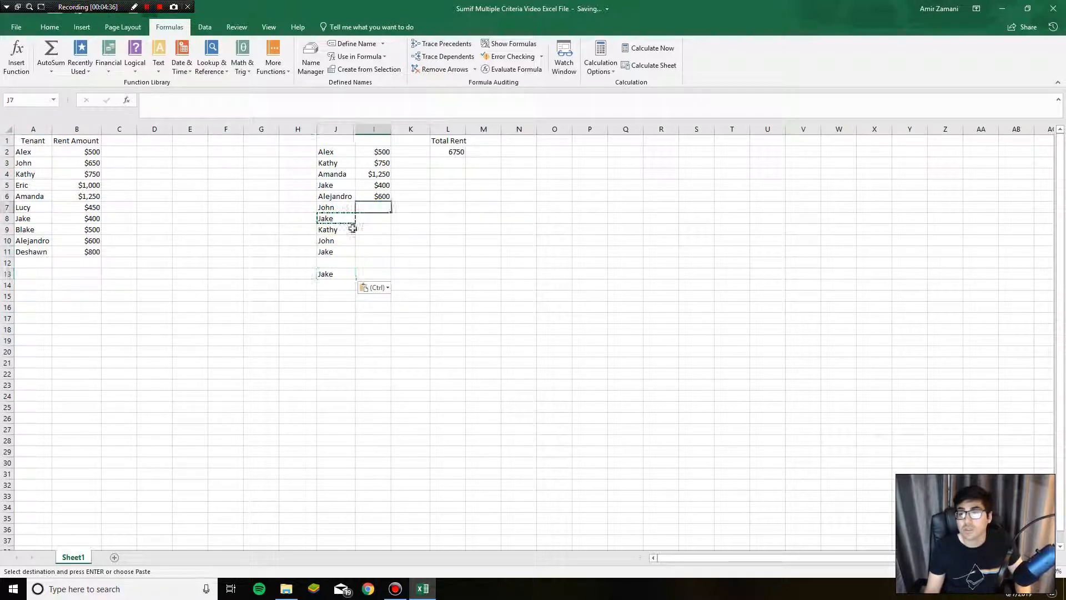
key("ctrl+c")
left_click(341, 262)
key("ctrl+v")
Step: Examine the total rent formula in L2 against the selected tenants' list and the lookup formula in J2
left_click(379, 228)
left_click(443, 153)
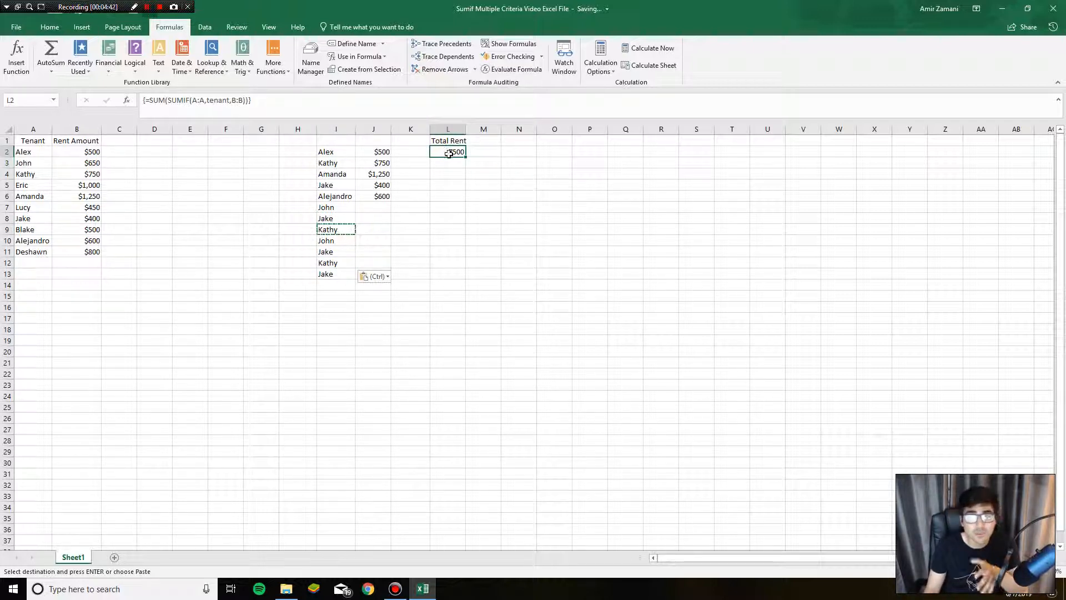
left_click(438, 176)
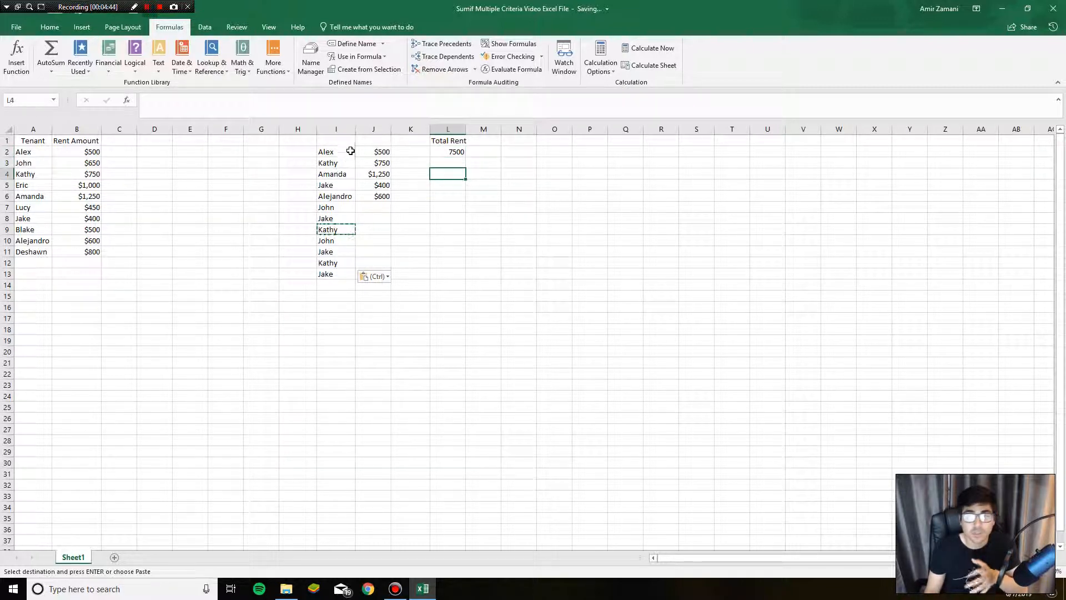
left_click(338, 193)
left_click(487, 192)
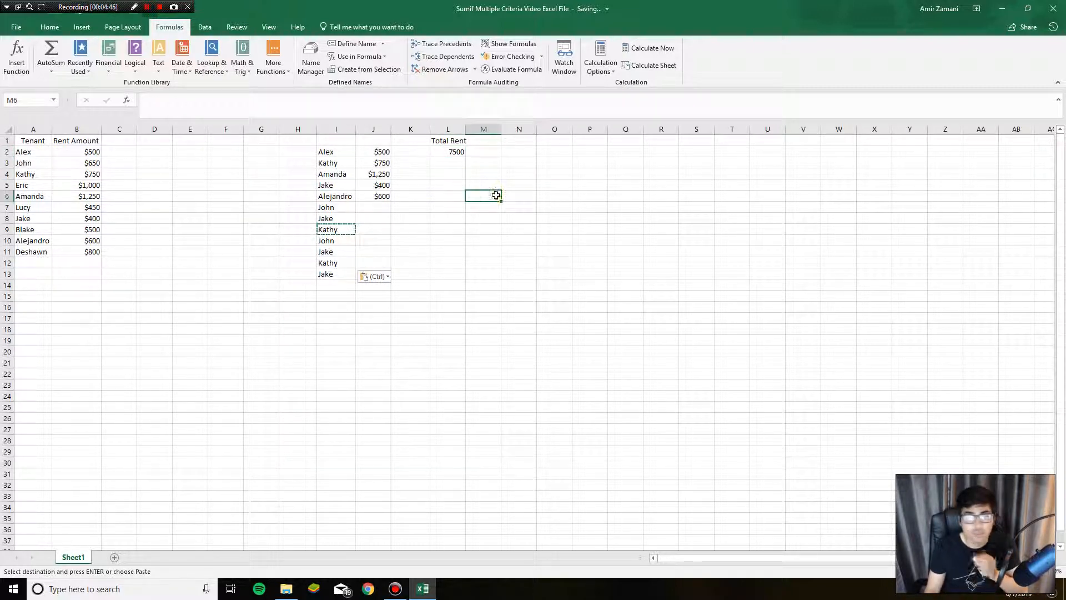
left_click(445, 152)
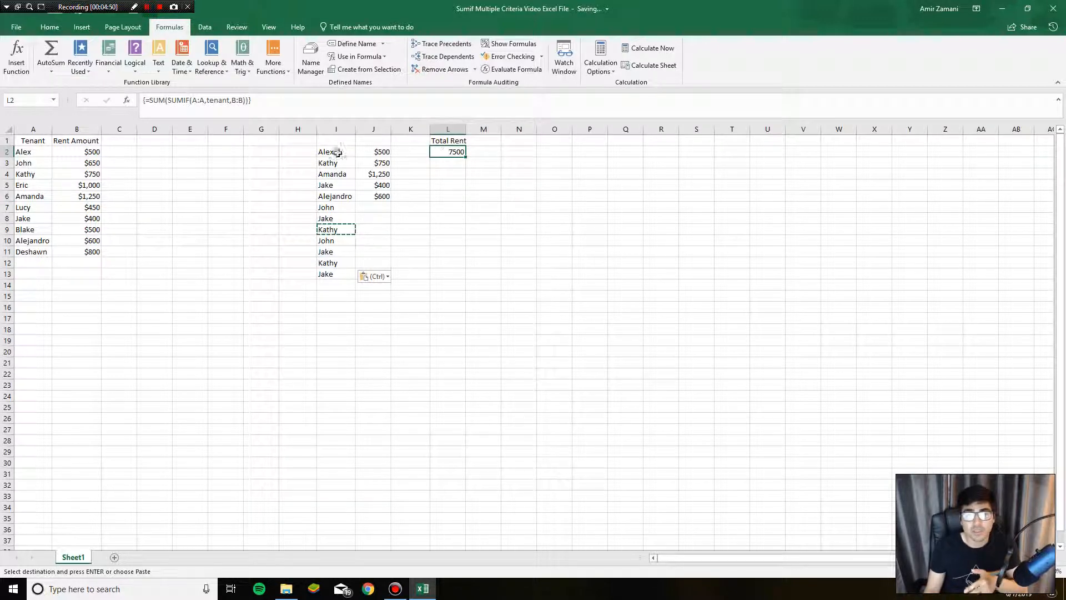
left_click_drag(333, 151, 378, 276)
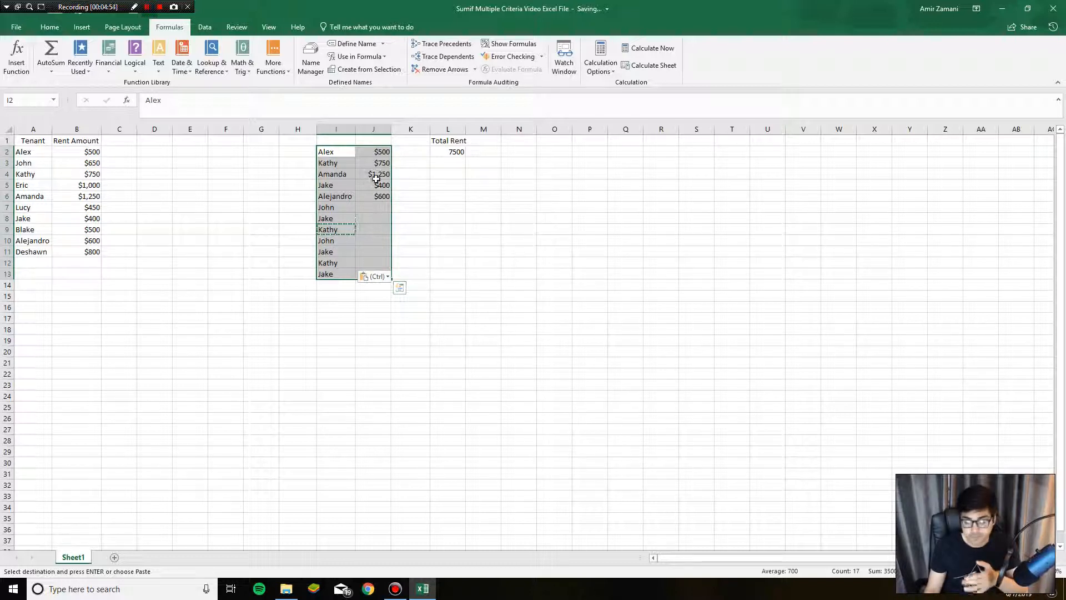
left_click(378, 150)
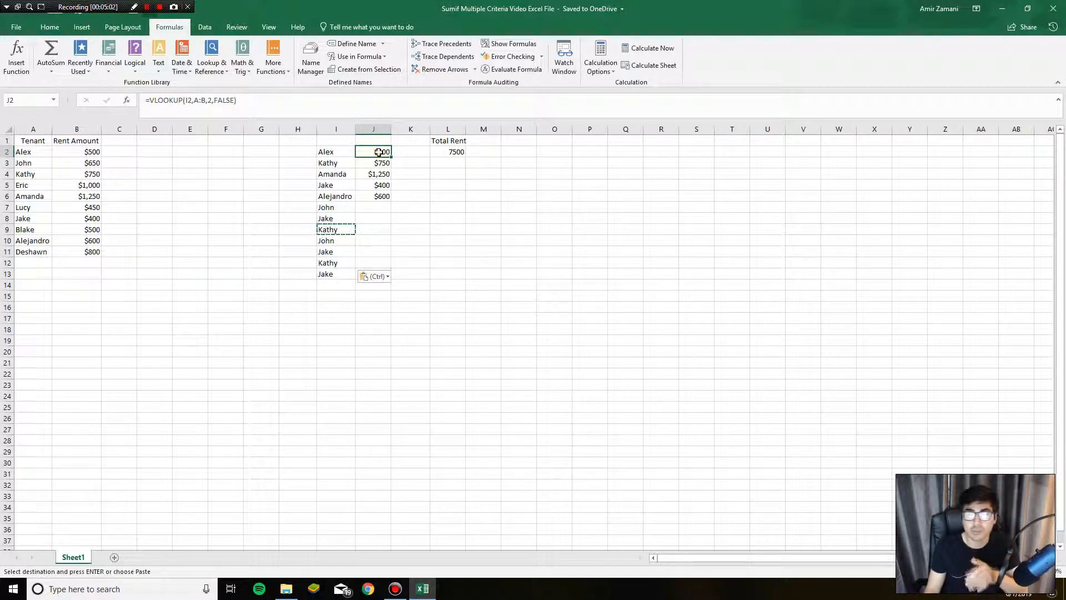
Step: Open the SUM(SUMIF) formula in L2 to view its referenced ranges and recommit it as an array formula
double_click(455, 150)
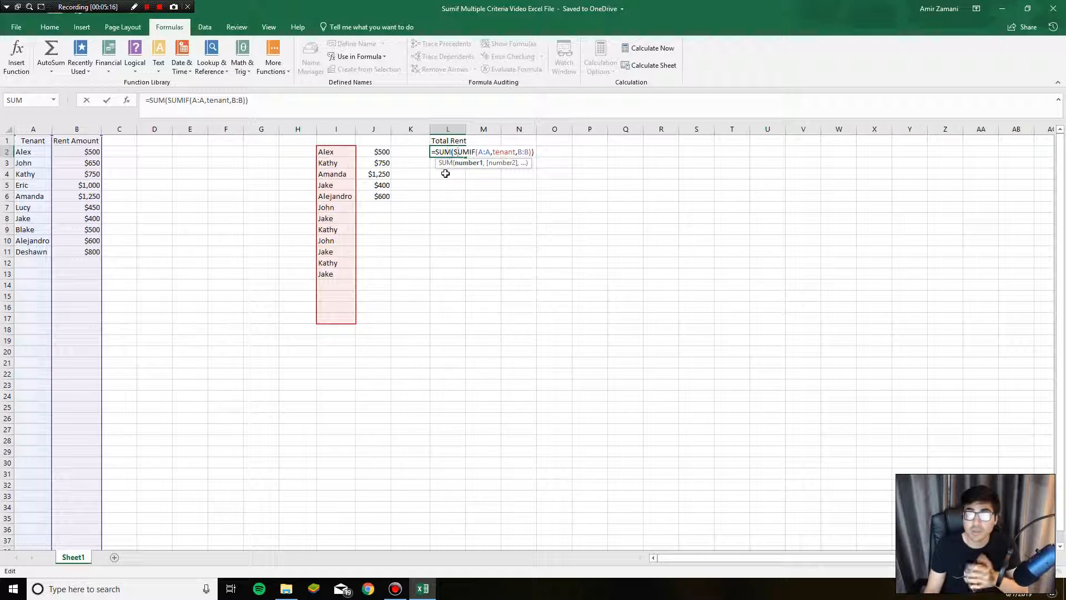
key("ctrl+shift+Return")
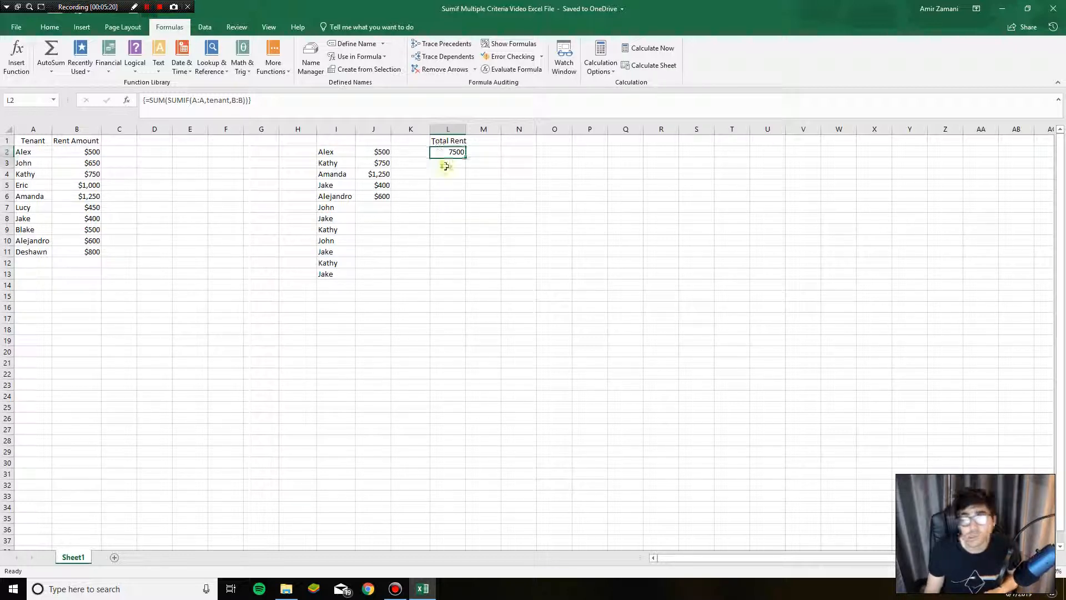
left_click(444, 165)
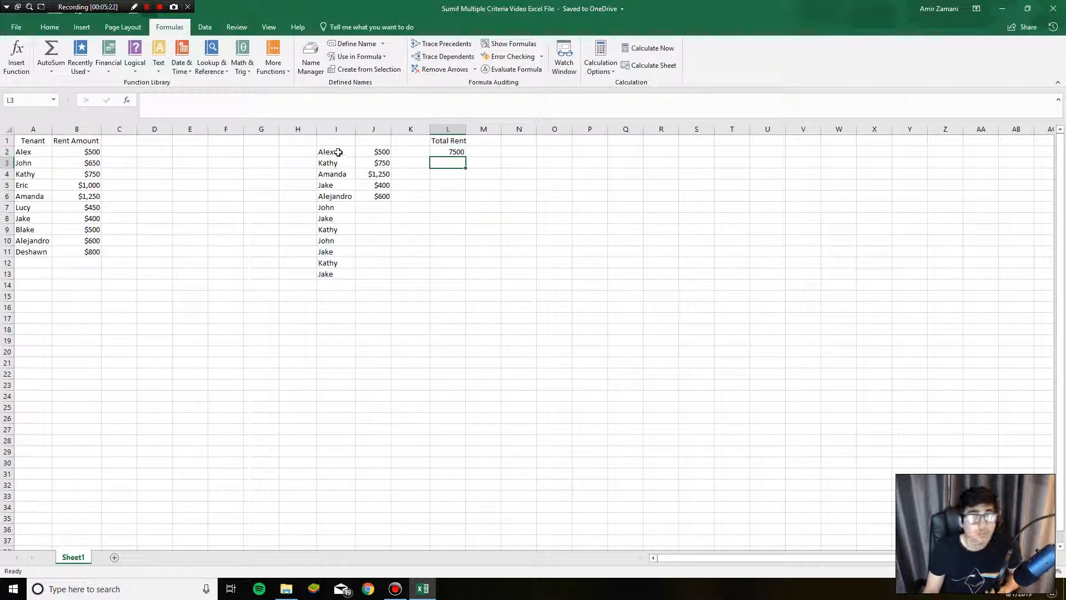
Step: Clear the extra tenant names from I7:I13 and check the total rent in L2
left_click_drag(337, 207, 350, 275)
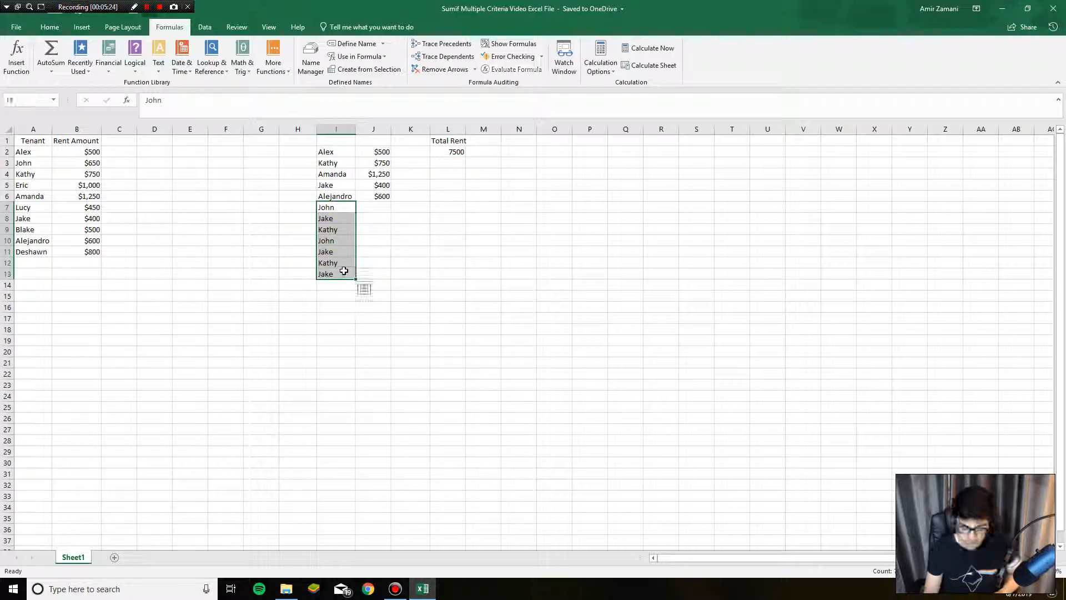
left_click(369, 208)
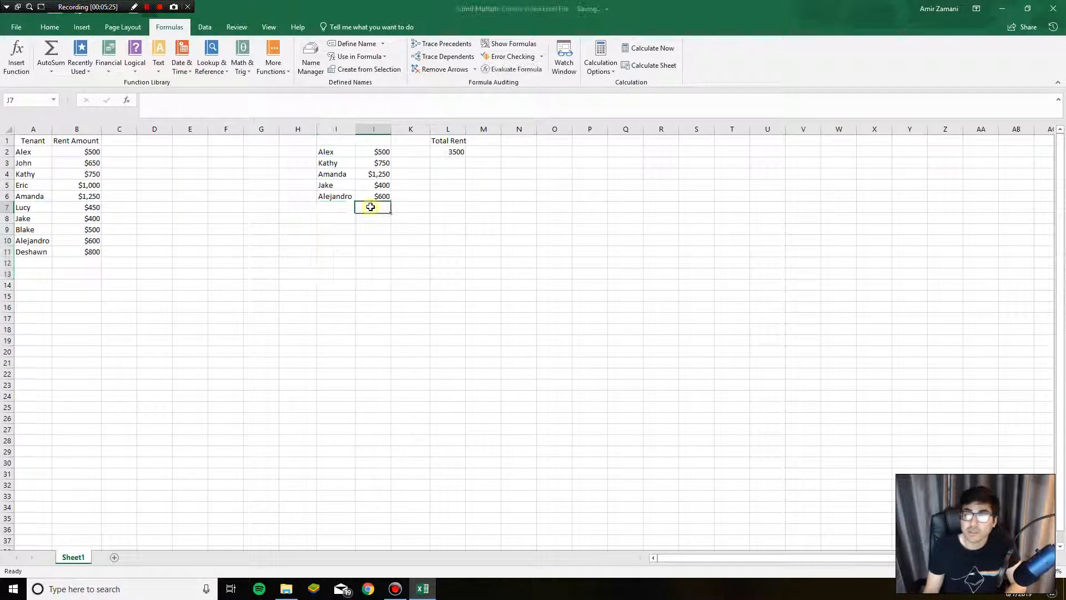
left_click(436, 152)
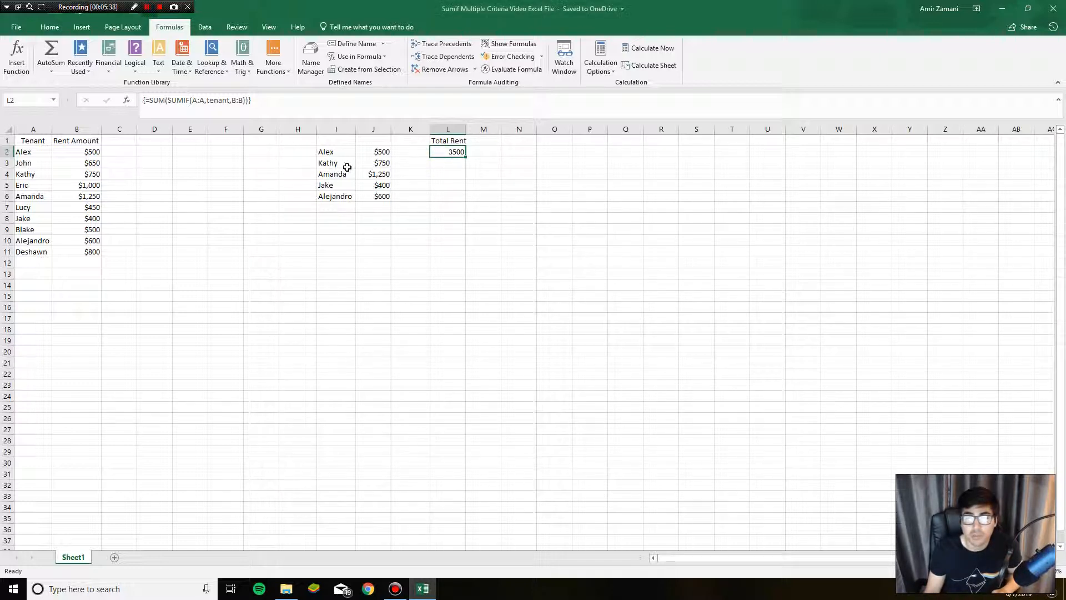
left_click(232, 174)
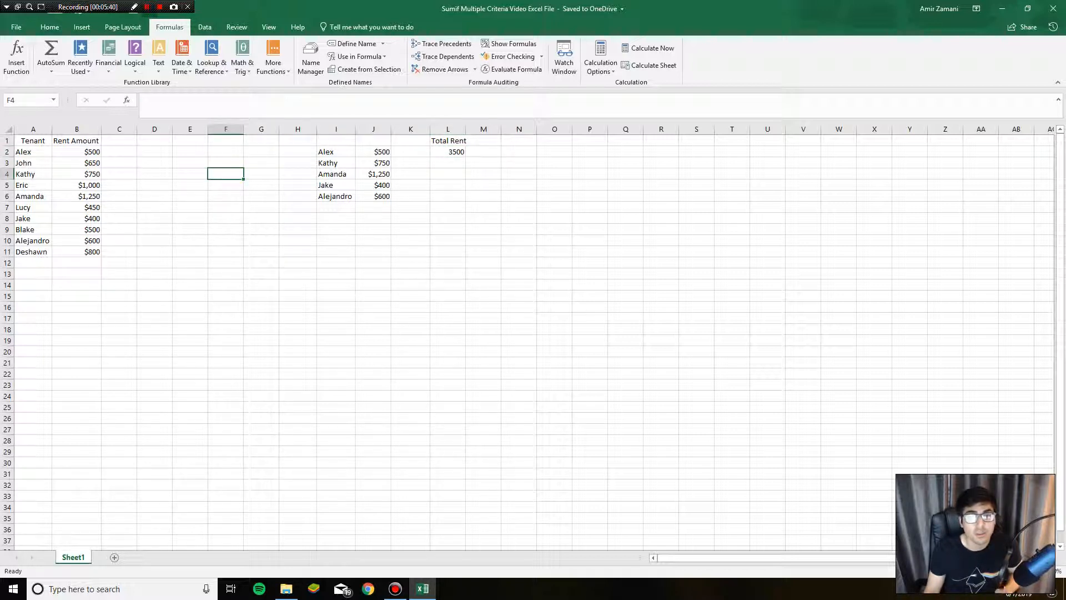